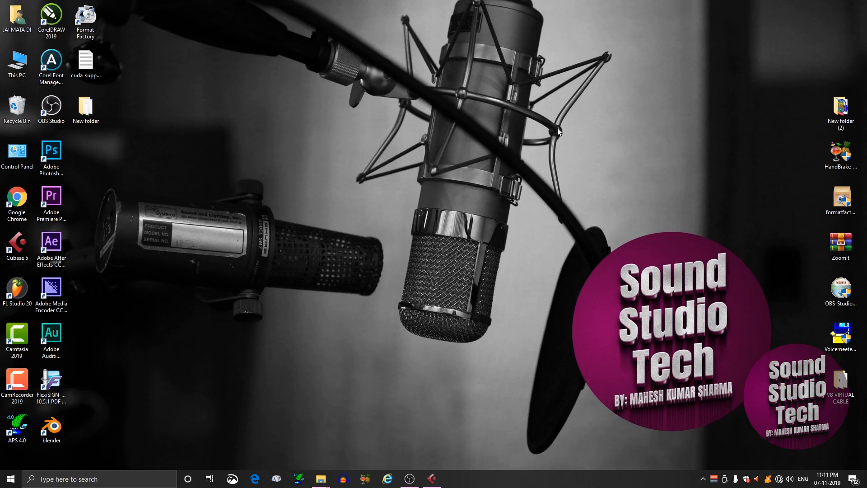
Step: Switch to the open Cubase 5 project, mute the Audio 02 track and set the project cursor to the start of the Audio 01 clip
mouse_move(435, 483)
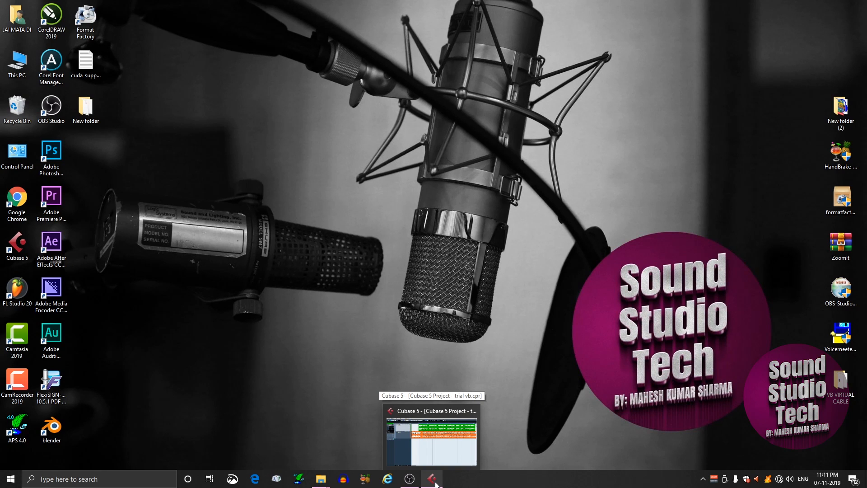
left_click(436, 484)
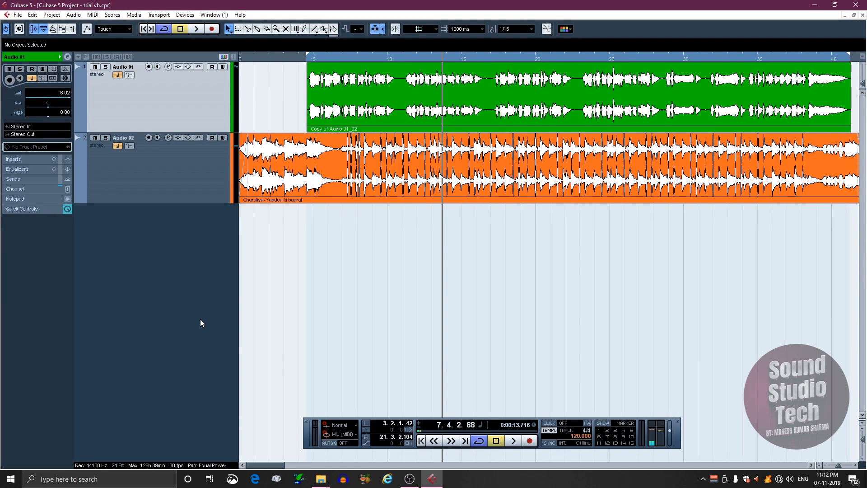
left_click(94, 137)
left_click(309, 56)
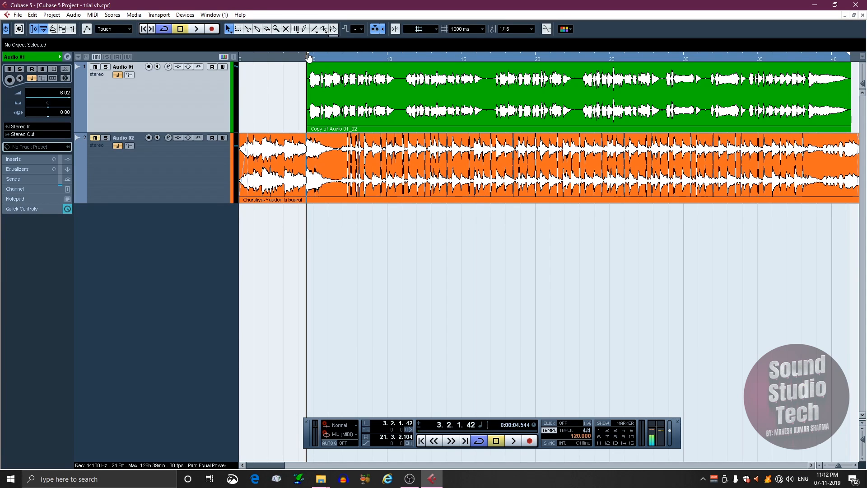
Step: View the inserts, equalizers and sends in Audio 01's channel settings and close the window again
left_click(168, 66)
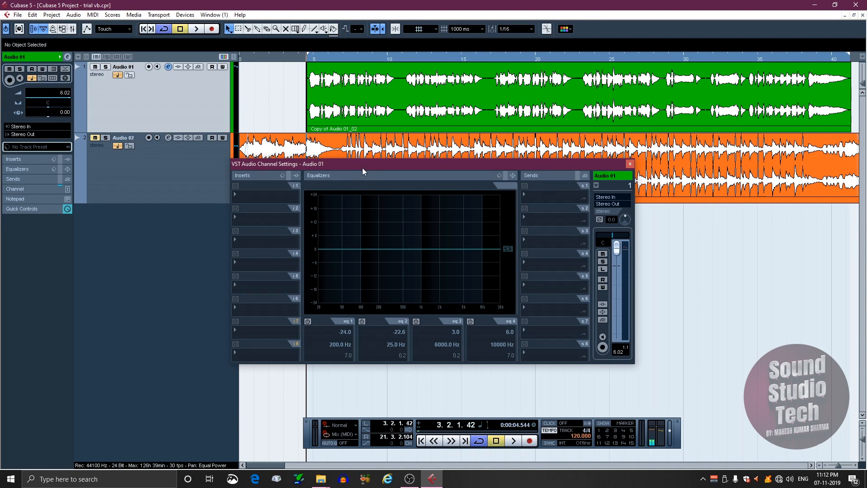
left_click_drag(362, 167, 323, 145)
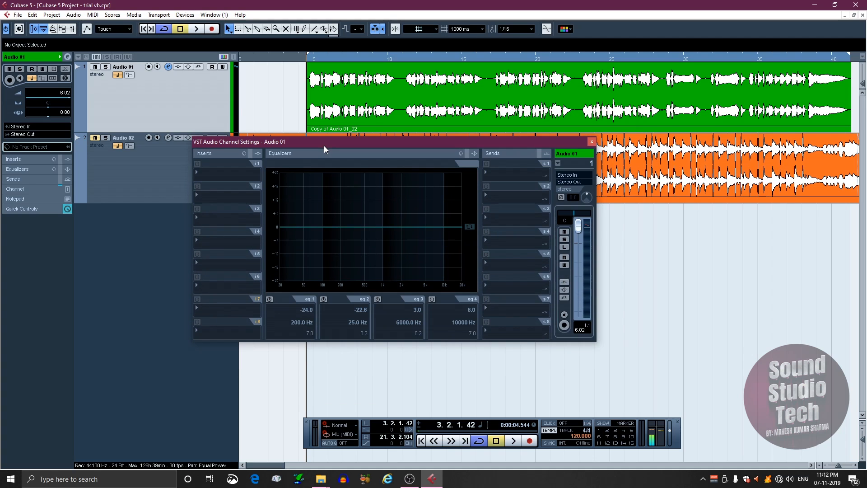
left_click(591, 143)
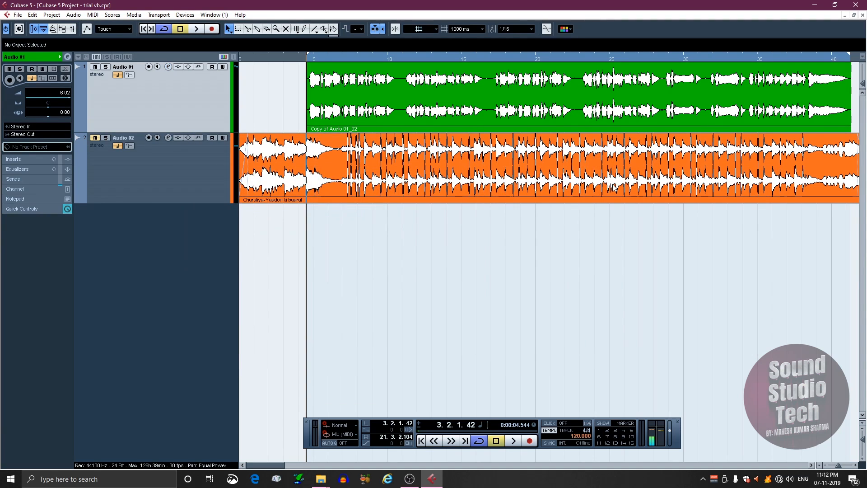
Step: In the mixer, hide the channels set to 'Can Hide' and show level meters in the extended channel strips
key("F3")
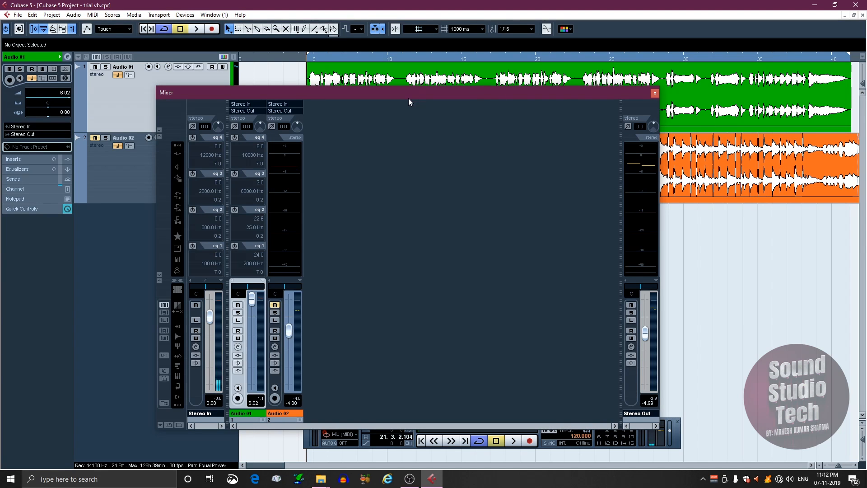
left_click_drag(408, 98, 473, 80)
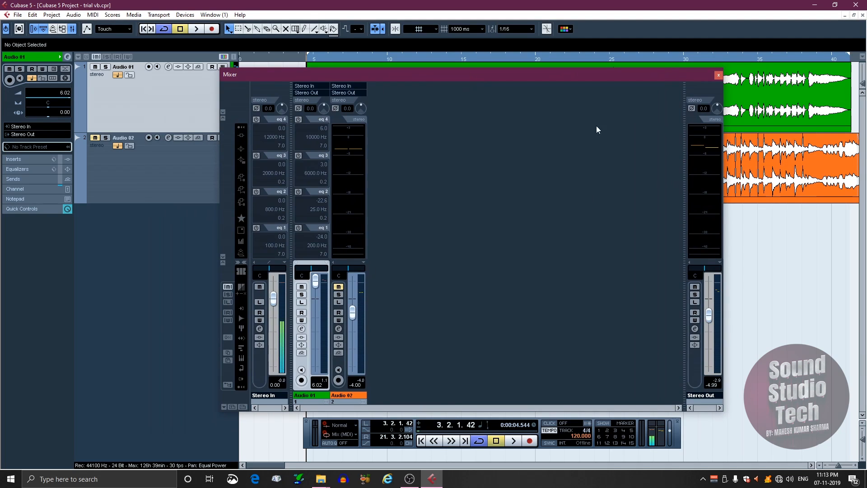
left_click(241, 288)
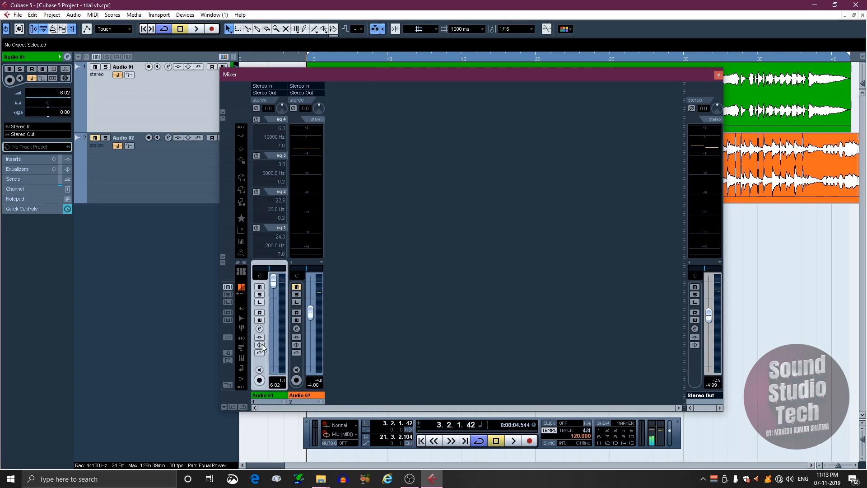
left_click(241, 242)
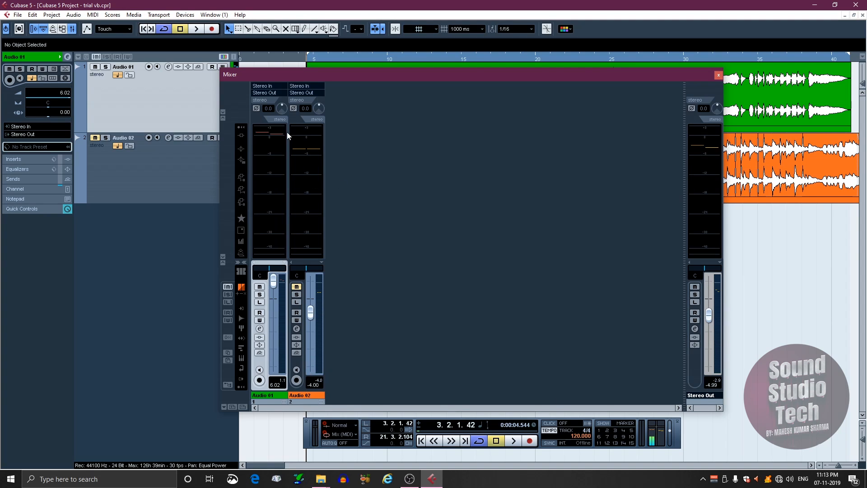
left_click(241, 135)
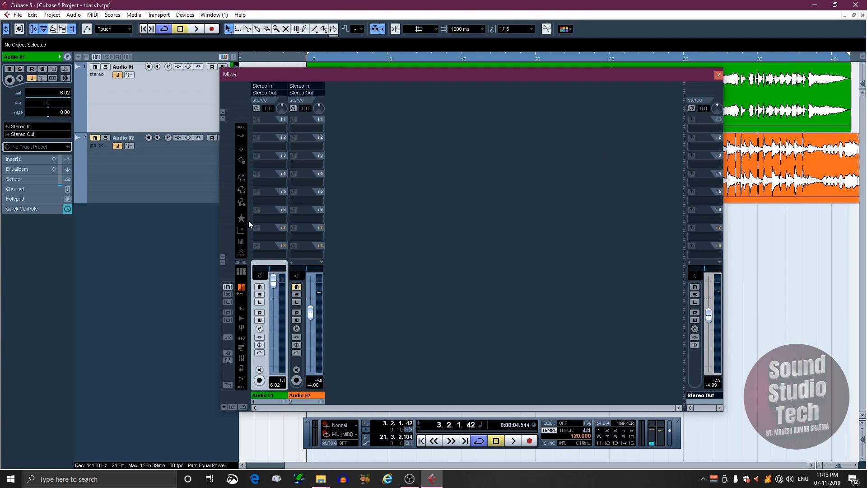
left_click(241, 242)
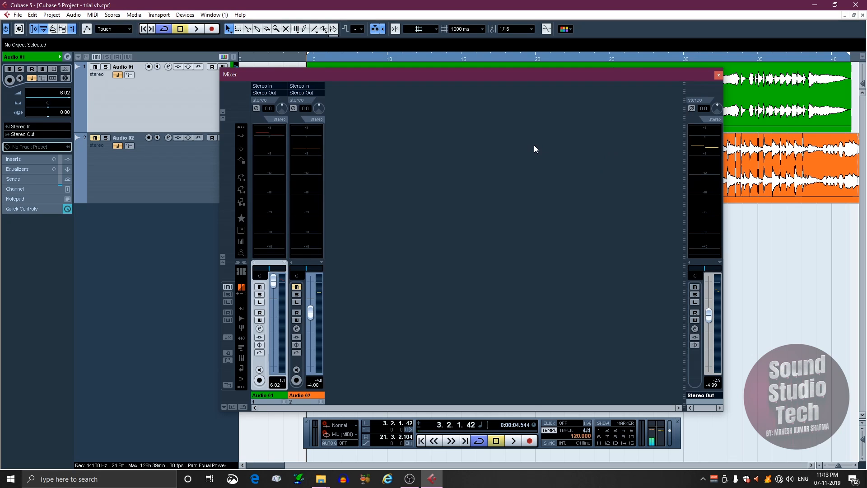
left_click(720, 76)
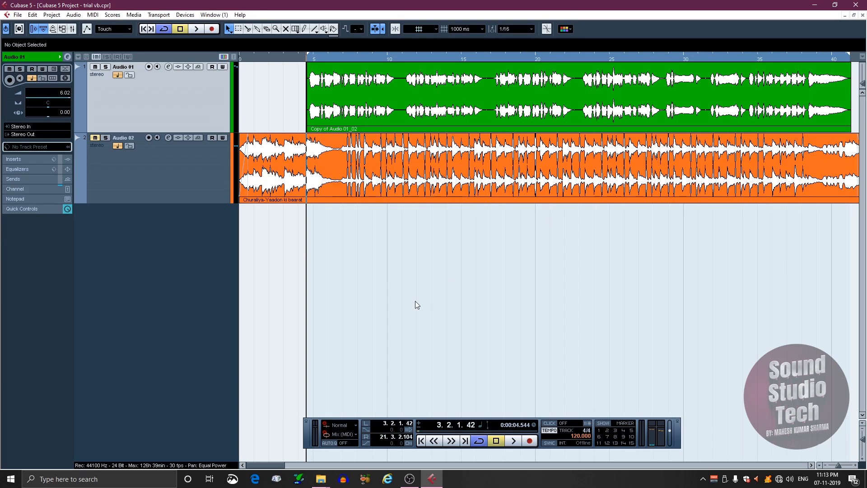
Step: Play the Audio 02 backing track alone, with Audio 01 muted
left_click(96, 67)
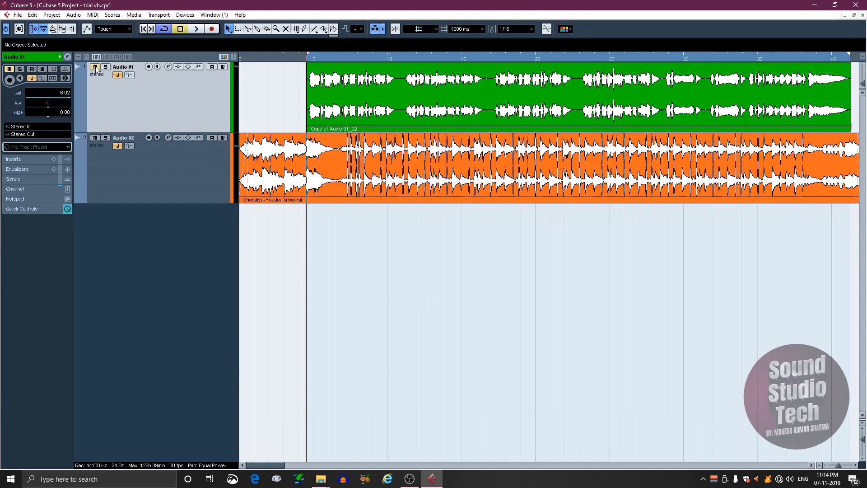
key("space")
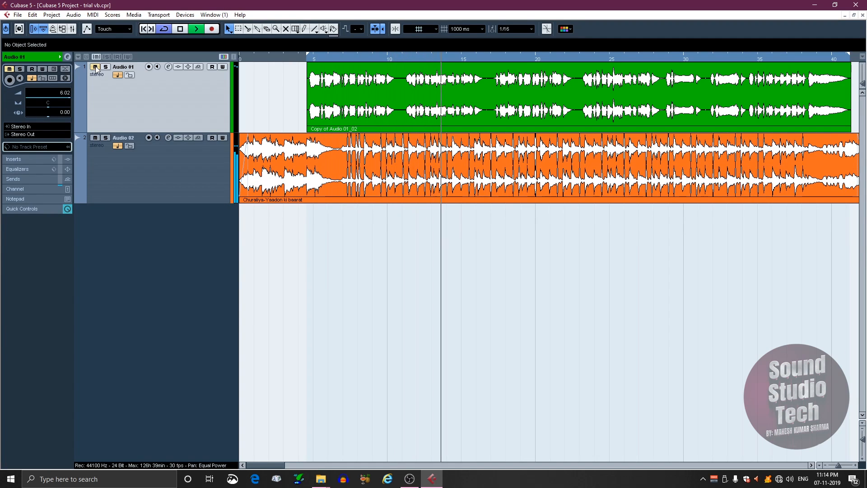
key("space")
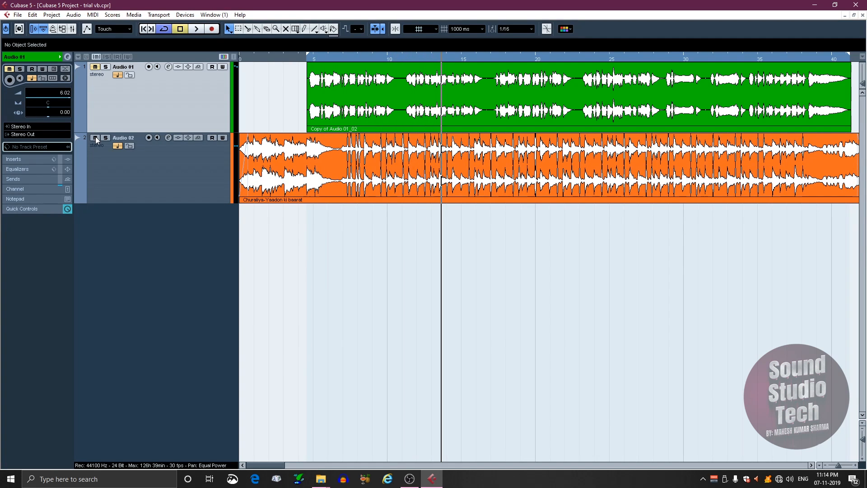
Step: Play the Audio 01 track alone from the left locator, with Audio 02 muted
left_click(95, 67)
key("KP_1")
key("space")
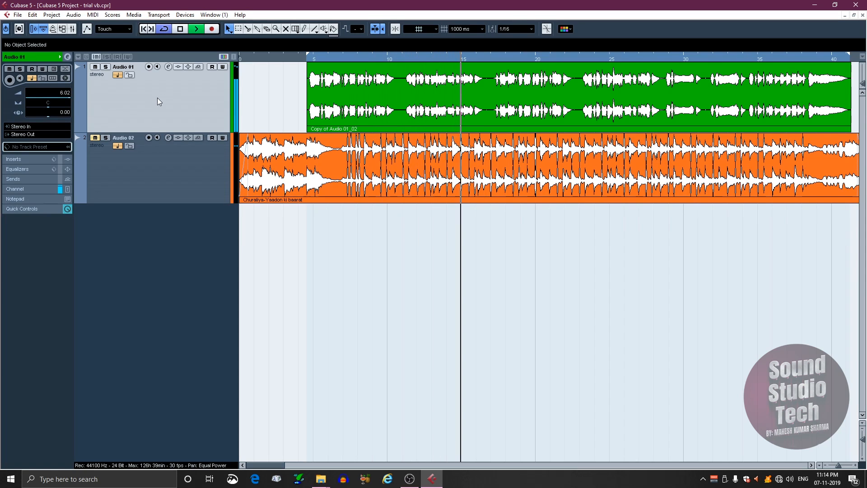
key("space")
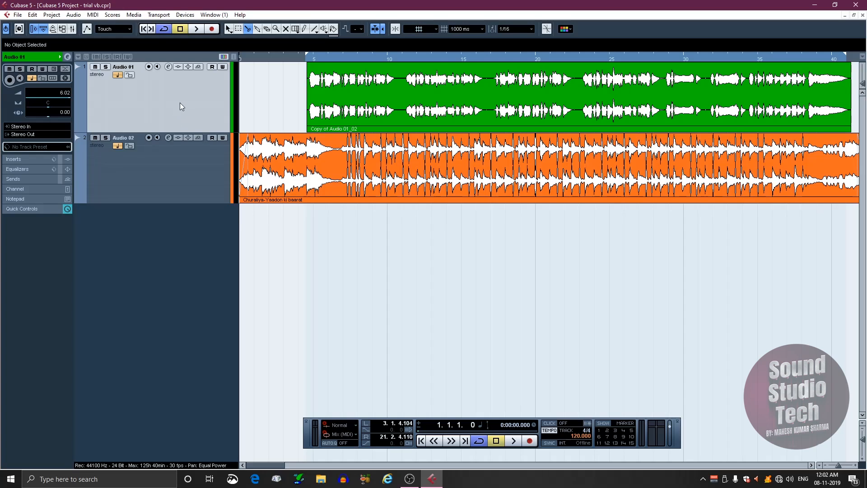
Step: Load the iZotope Nectar 3 vocal plug-in into the first insert slot of the Audio 01 track and close the channel settings
left_click(169, 68)
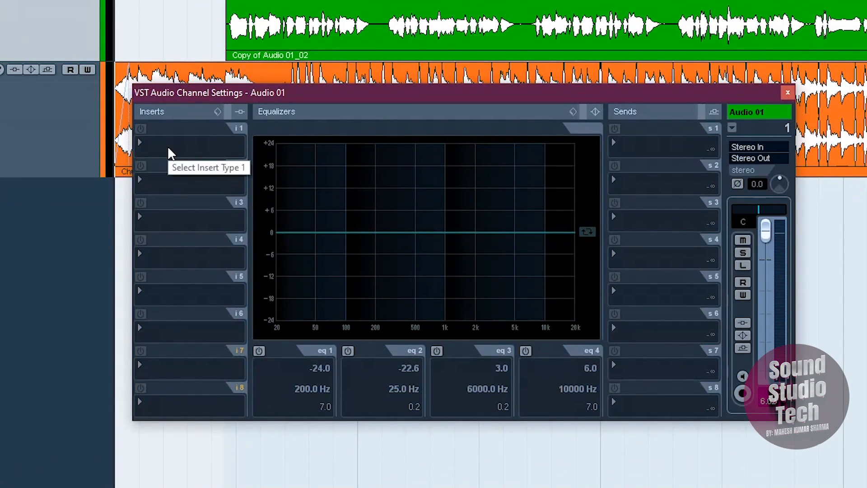
left_click(169, 153)
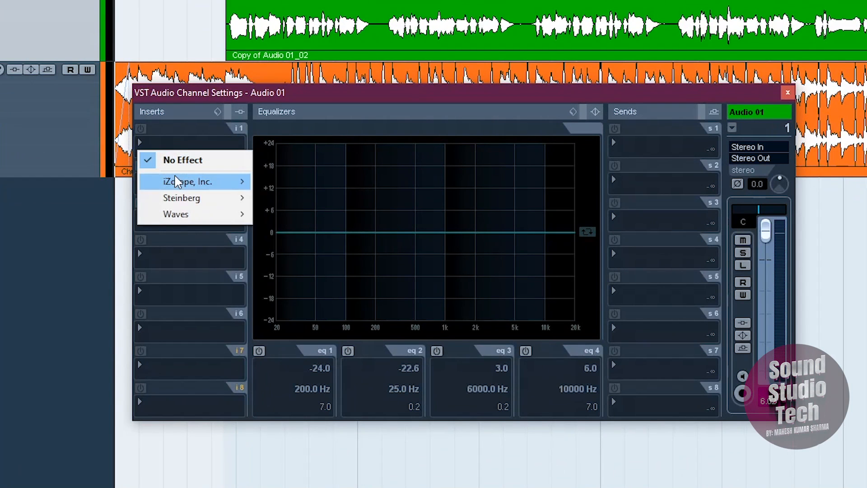
mouse_move(176, 183)
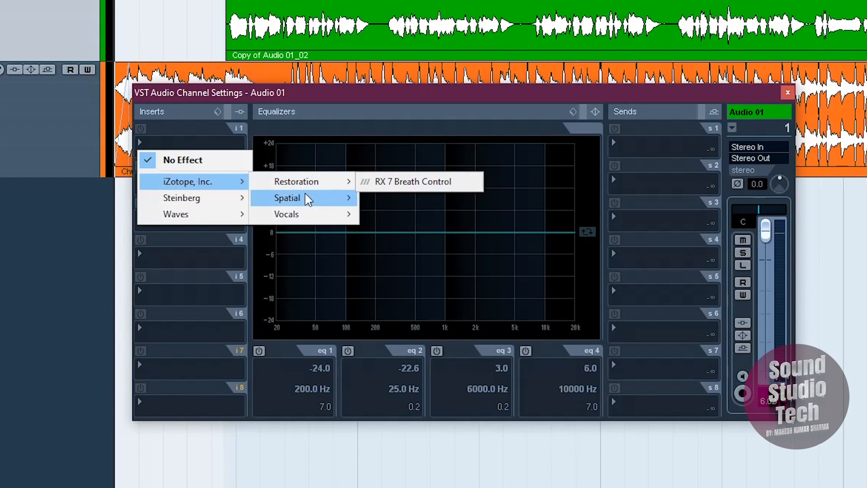
mouse_move(295, 218)
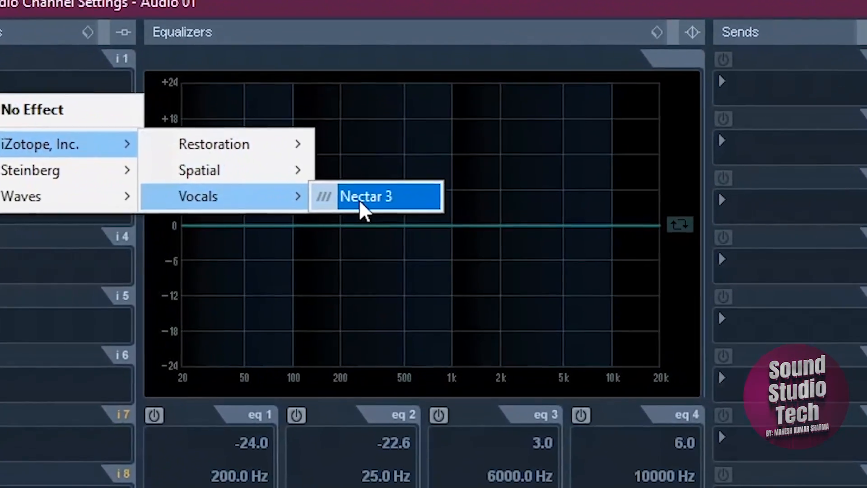
left_click(364, 202)
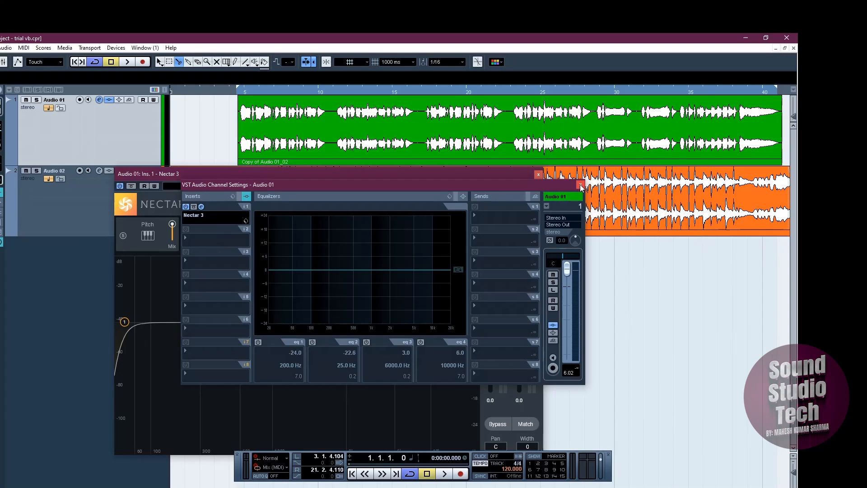
left_click(580, 185)
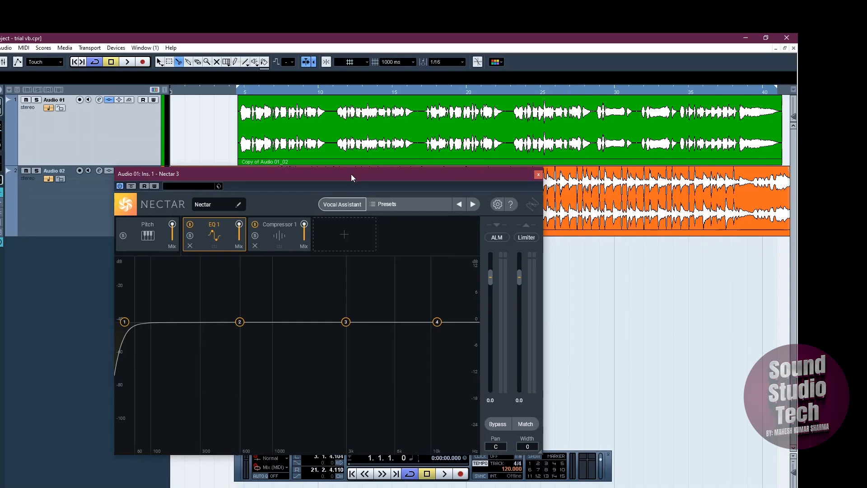
Step: Examine the controls of the Pitch, EQ 1 and Compressor 1 modules in Nectar 3
left_click_drag(351, 175, 439, 113)
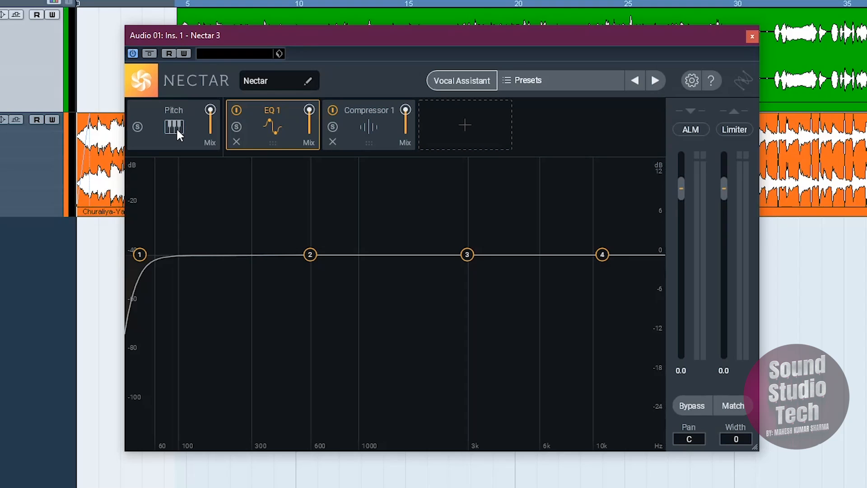
left_click(177, 133)
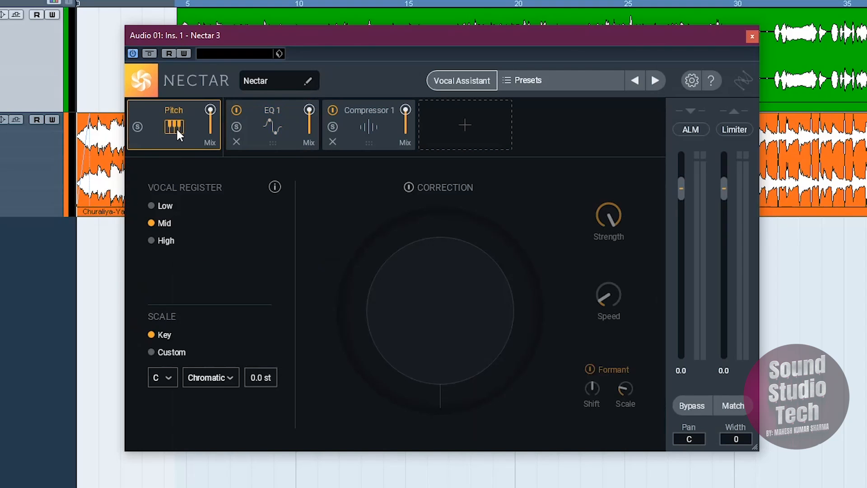
left_click(275, 127)
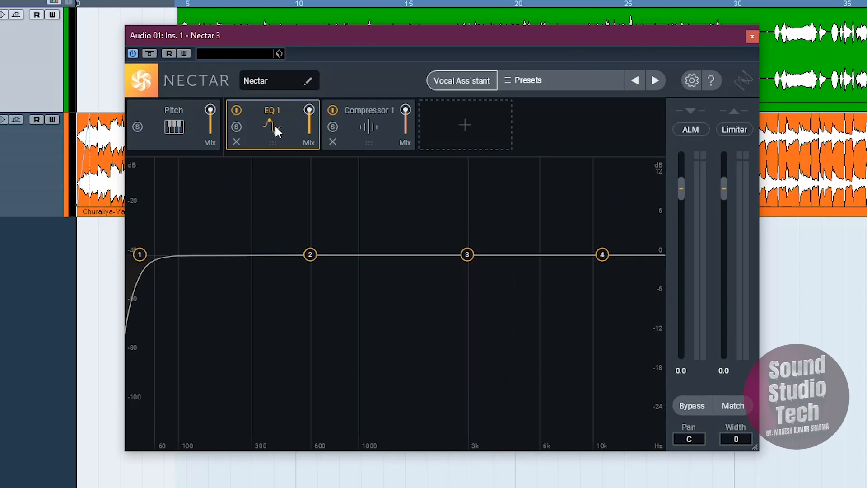
left_click(356, 134)
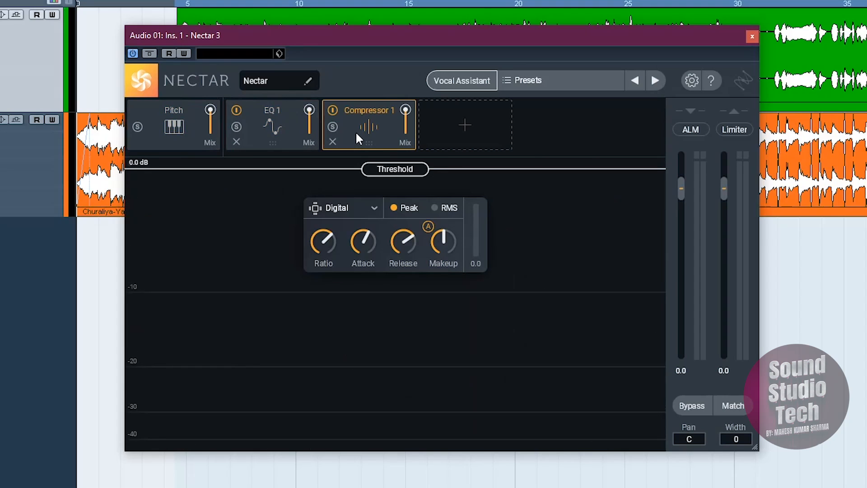
Step: Add De-esser, Reverb and Delay modules to the end of the Nectar 3 effect chain
left_click(448, 133)
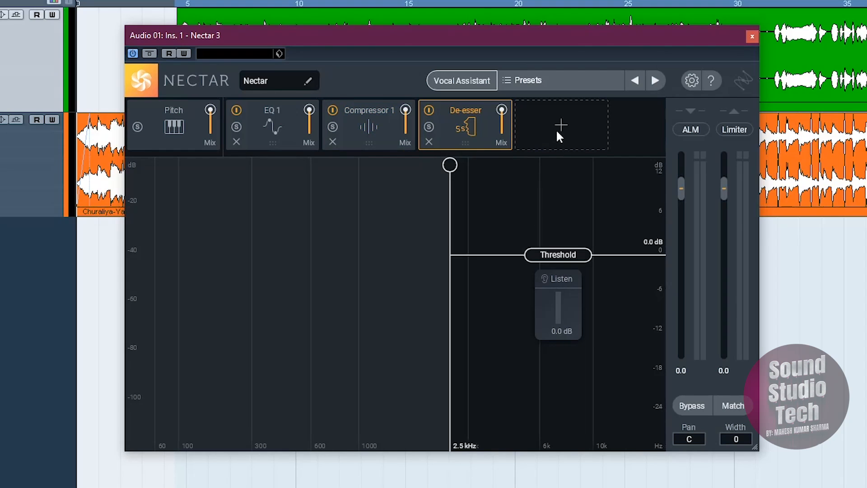
left_click(556, 131)
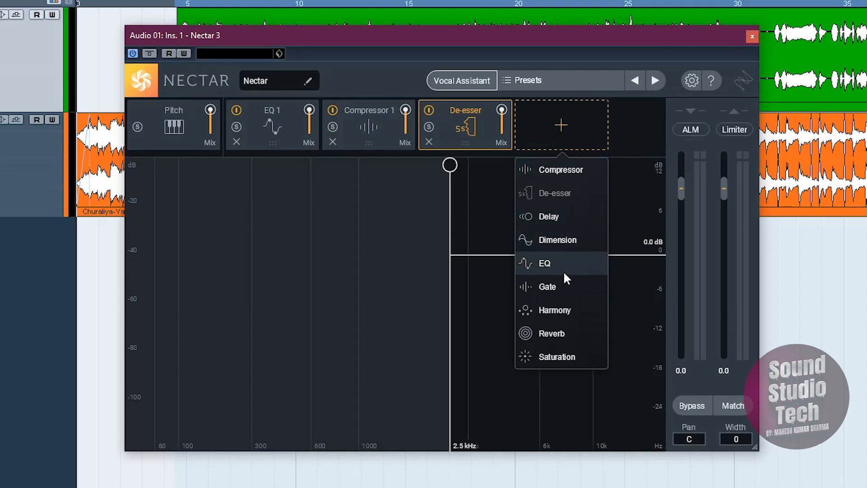
left_click(563, 333)
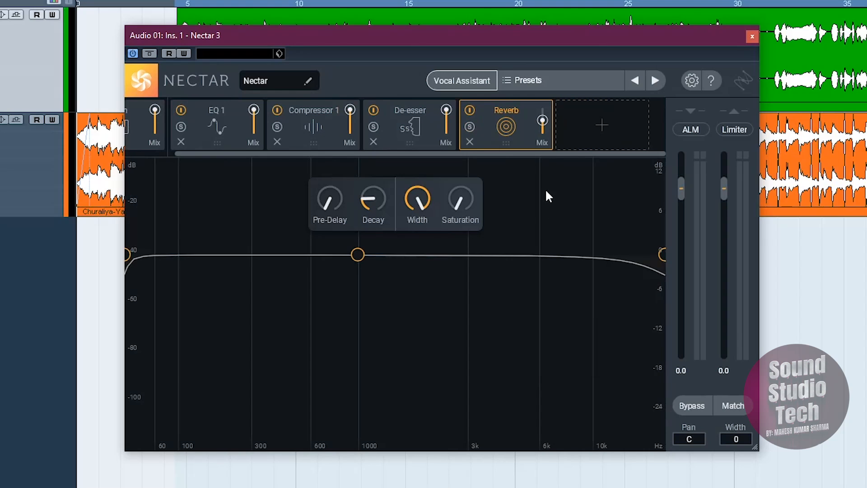
left_click(581, 126)
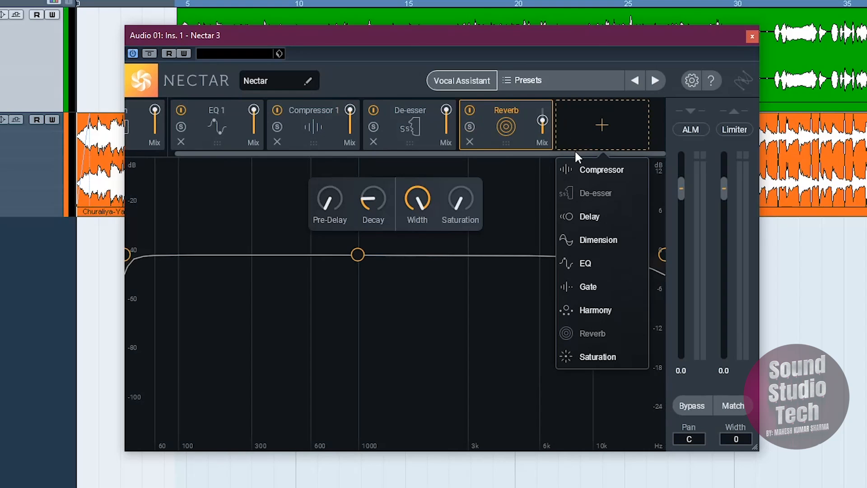
left_click(597, 222)
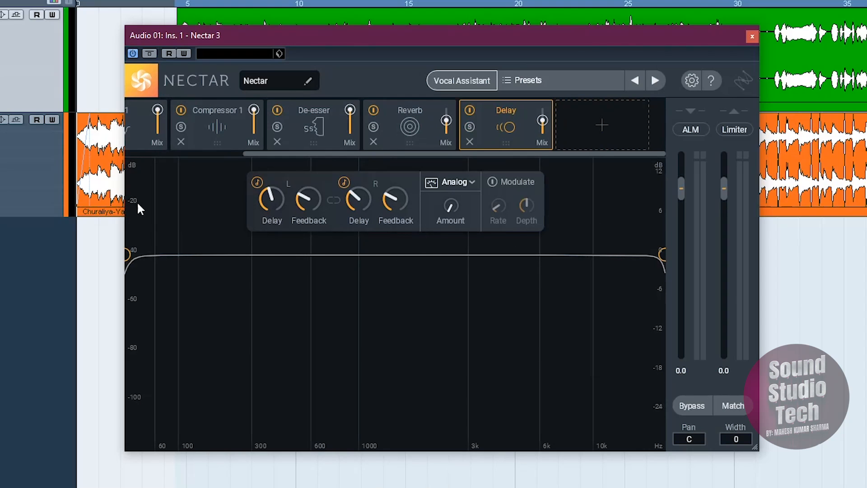
Step: Widen the Nectar 3 window to fit all modules and move the De-esser ahead of EQ 1 in the chain
left_click_drag(124, 183, 0, 184)
left_click_drag(371, 40, 448, 49)
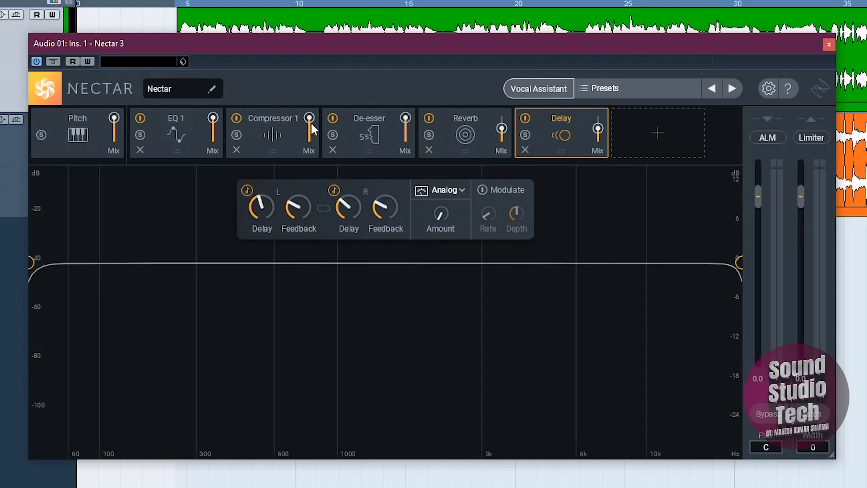
left_click_drag(367, 125, 176, 144)
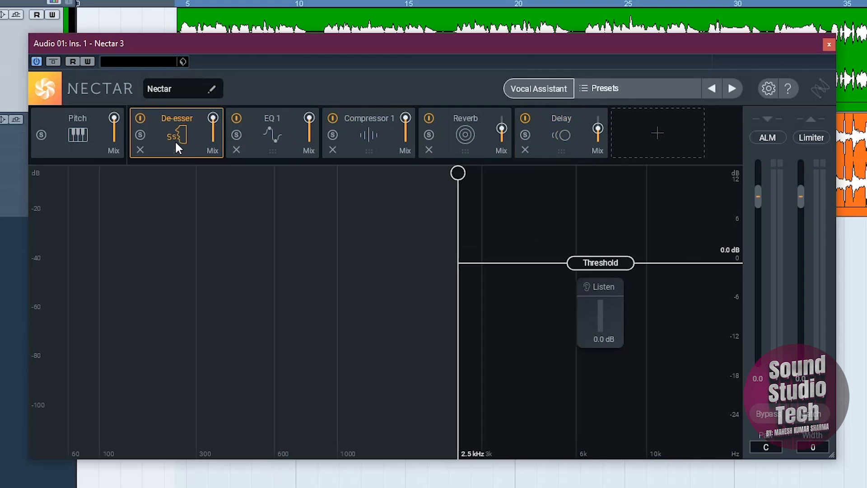
Step: Remove the De-esser module from the Nectar chain and add it again directly after Pitch
left_click(139, 149)
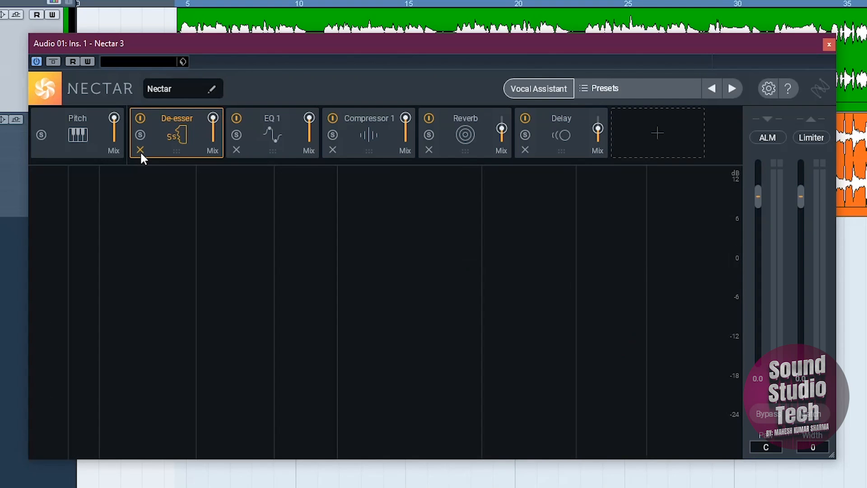
left_click(140, 150)
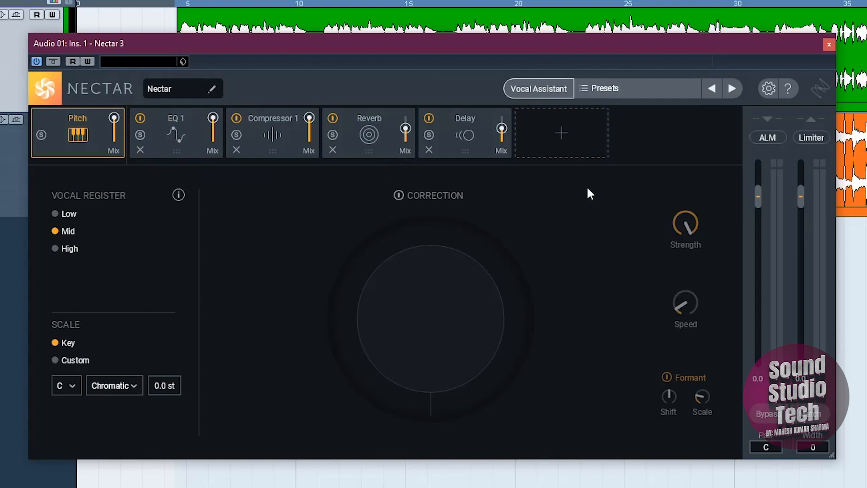
left_click(560, 134)
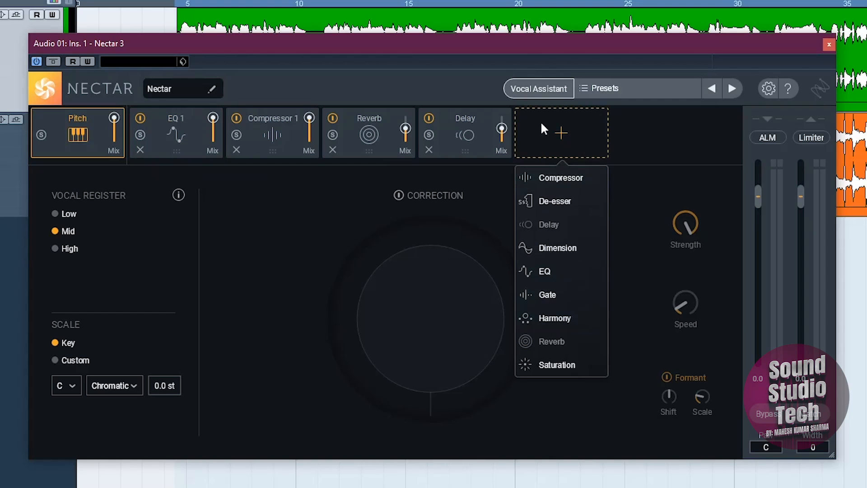
left_click(543, 200)
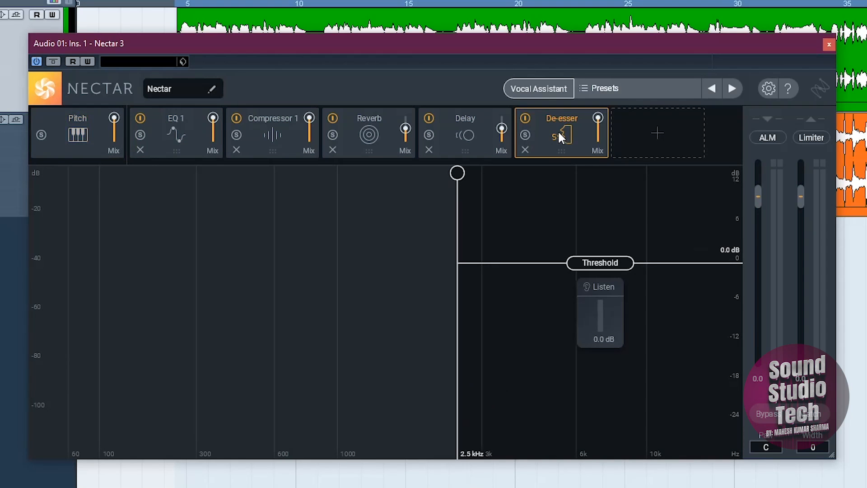
left_click_drag(557, 130, 175, 167)
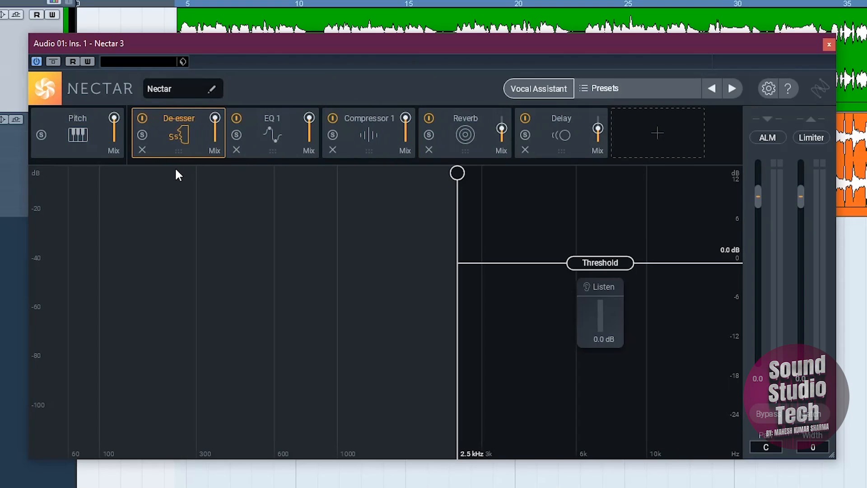
Step: Show the Pitch module and shorten the loop range over the vocal so the right locator is at 6.1.3.85
left_click(80, 136)
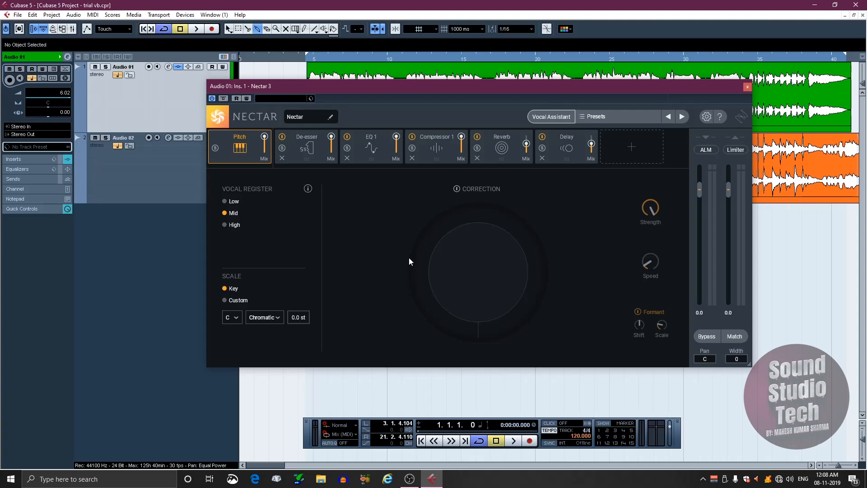
left_click_drag(449, 84, 461, 140)
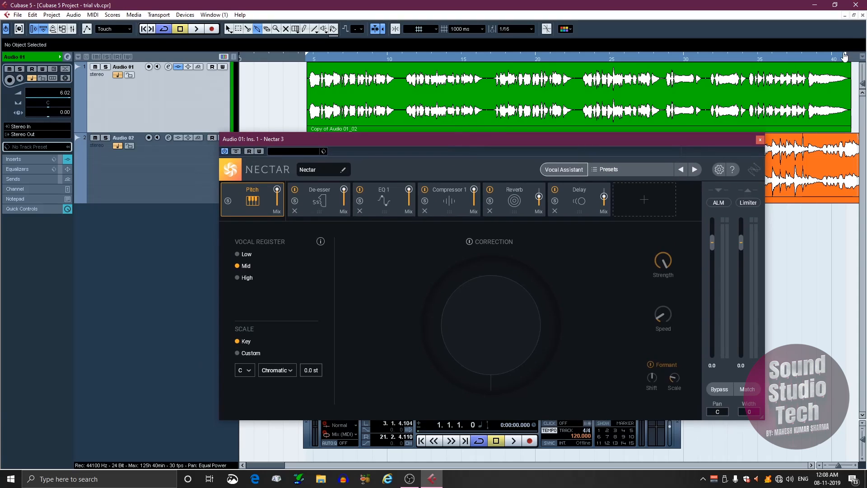
left_click_drag(844, 56, 390, 94)
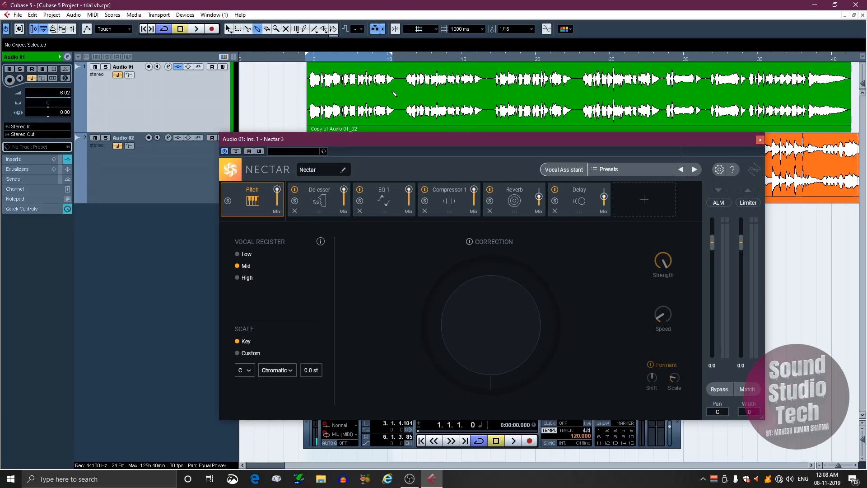
left_click_drag(391, 141, 413, 124)
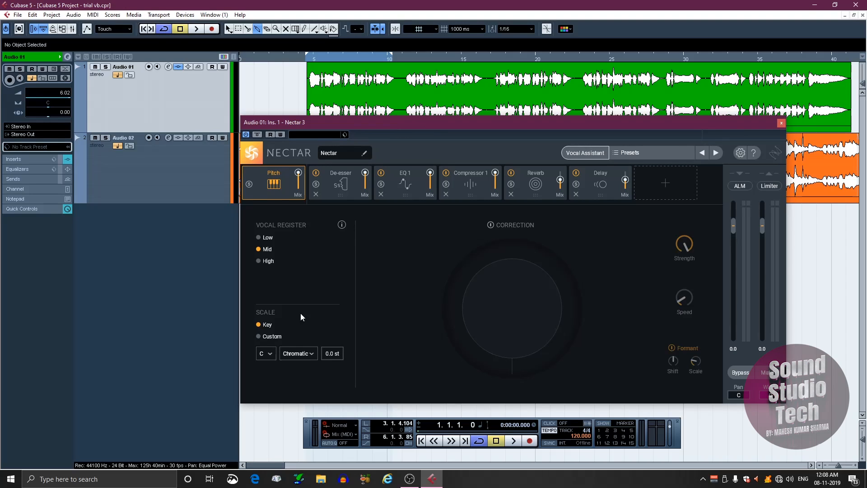
Step: Set the Pitch module's scale key to A and leave the scale type on Chromatic
left_click(268, 355)
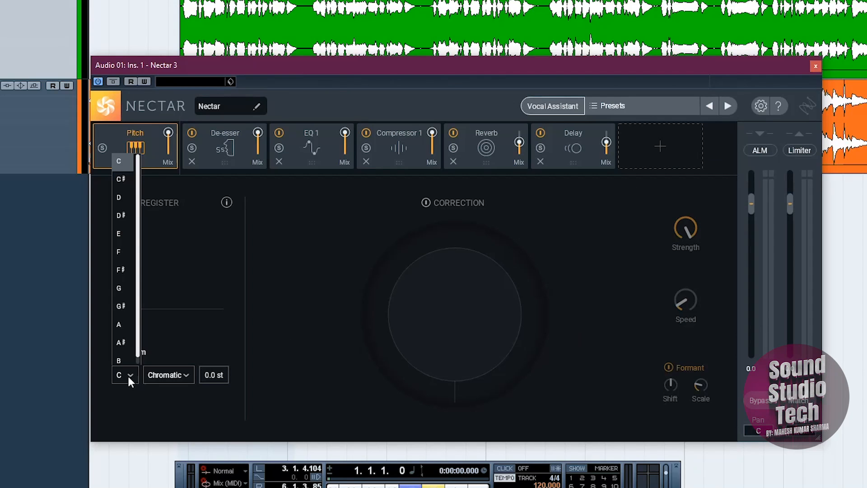
left_click(121, 323)
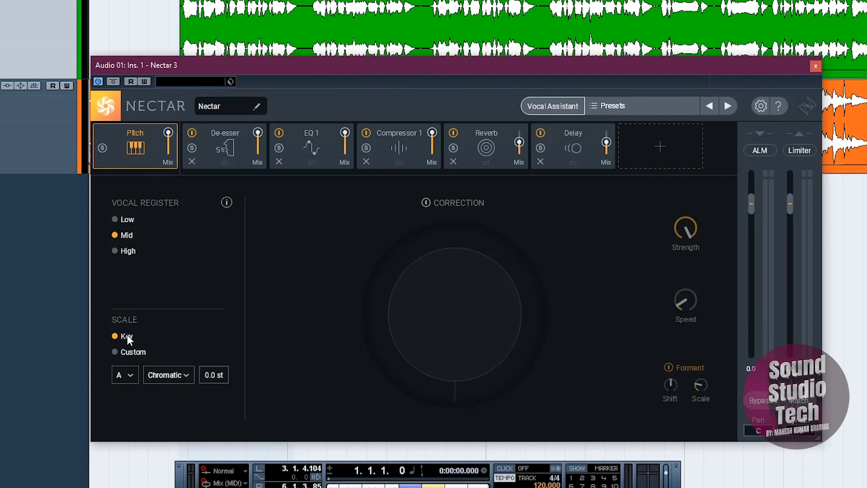
left_click(185, 375)
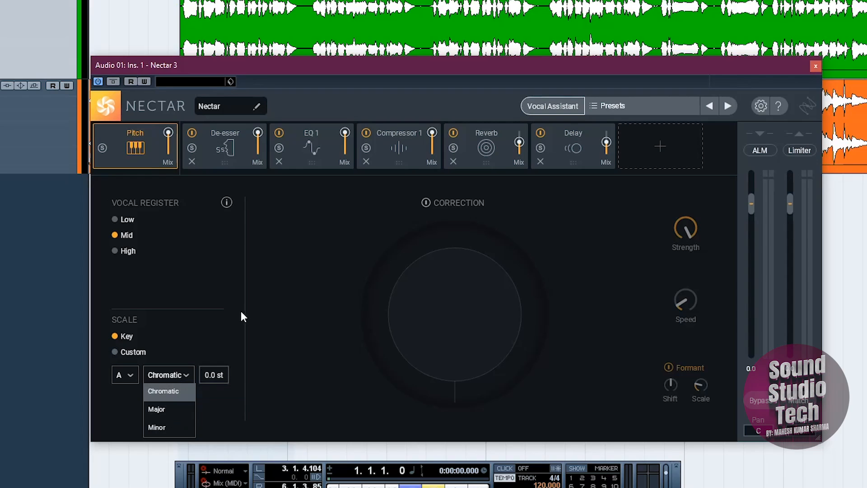
left_click(280, 290)
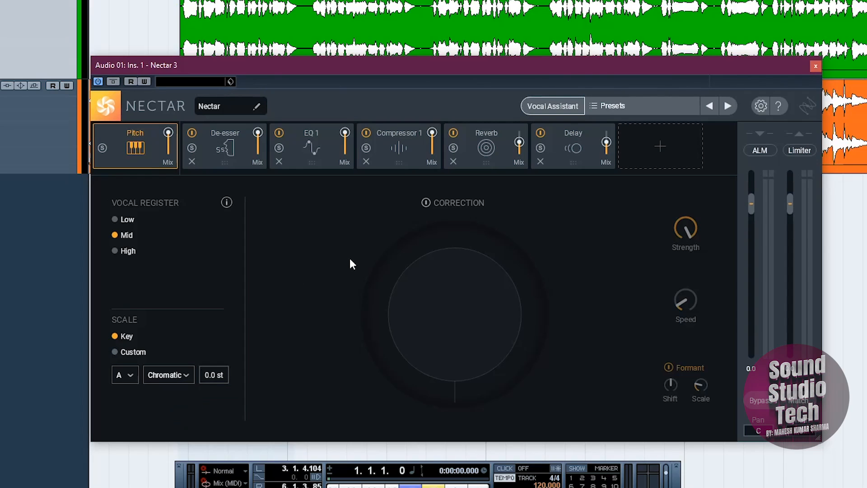
Step: Turn on pitch Correction and turn down its Speed control
left_click(425, 203)
mouse_move(681, 314)
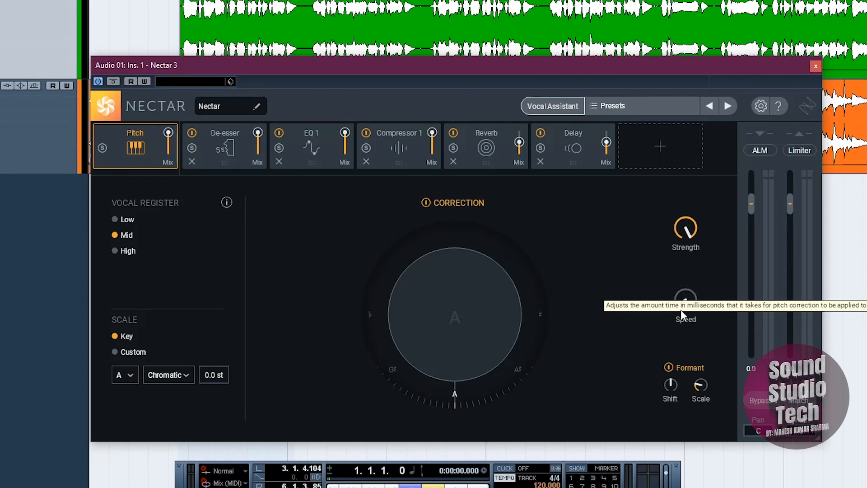
mouse_move(687, 288)
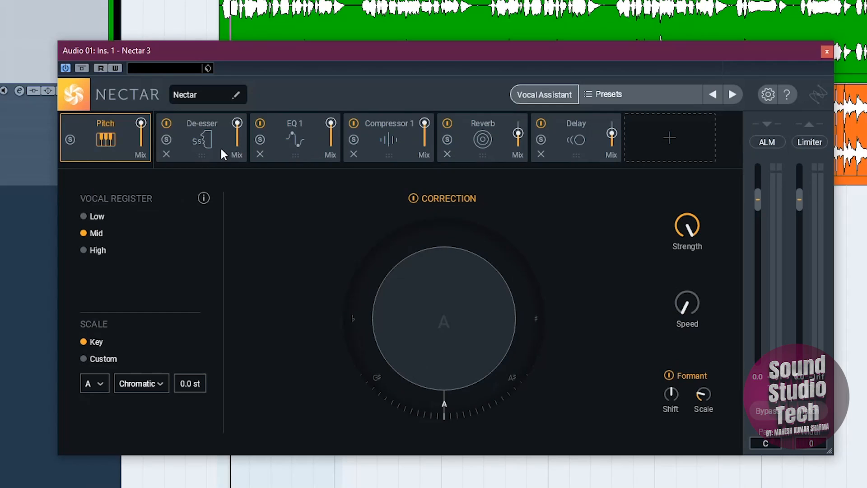
Step: Bypass the De-esser, EQ 1, Compressor 1, Reverb and Delay modules so only Pitch is active
left_click(166, 125)
left_click(259, 122)
left_click(353, 123)
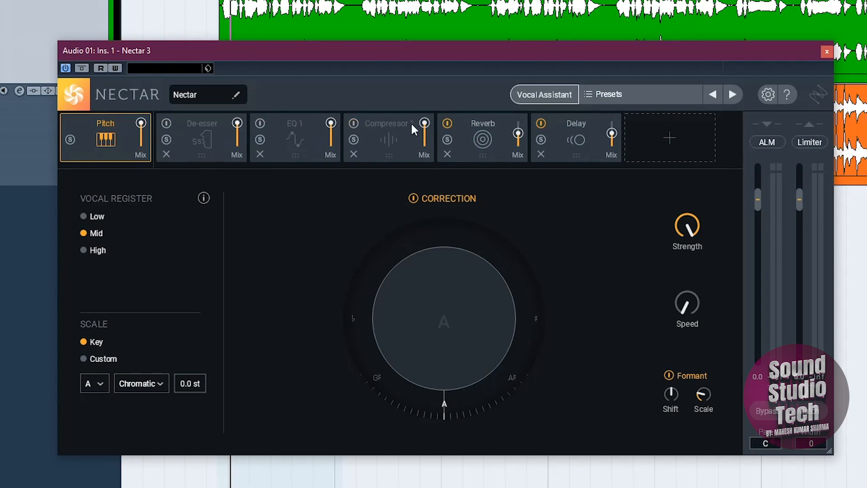
left_click(447, 123)
left_click(541, 124)
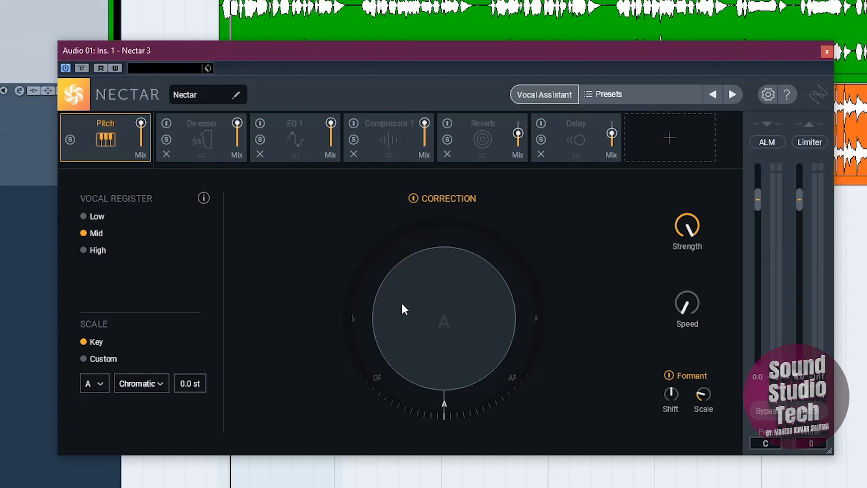
Step: Play the vocal through the pitch correction, stop playback and turn Correction off
key("space")
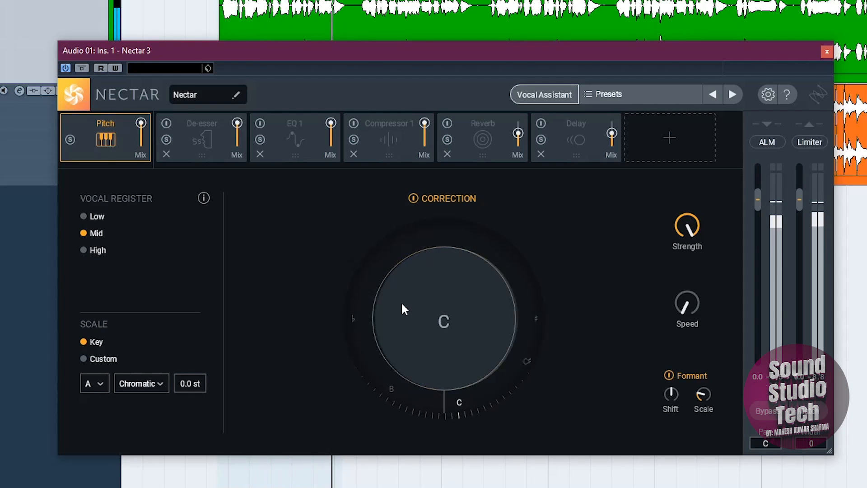
key("space")
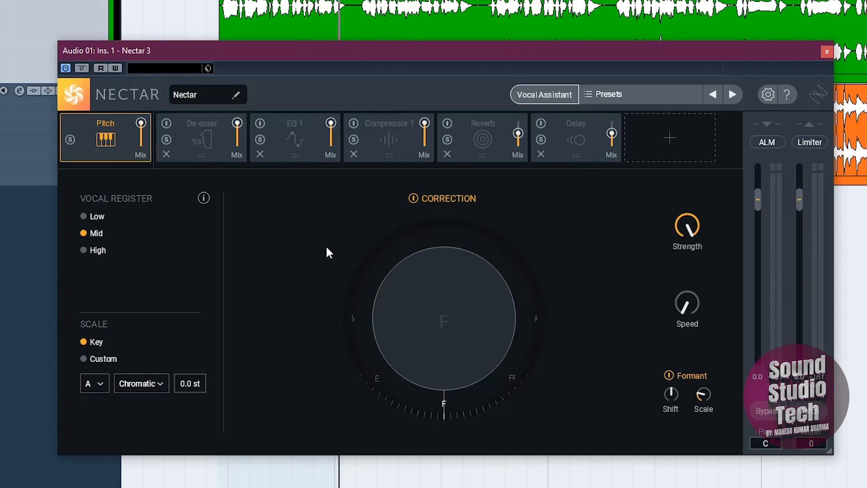
left_click(413, 199)
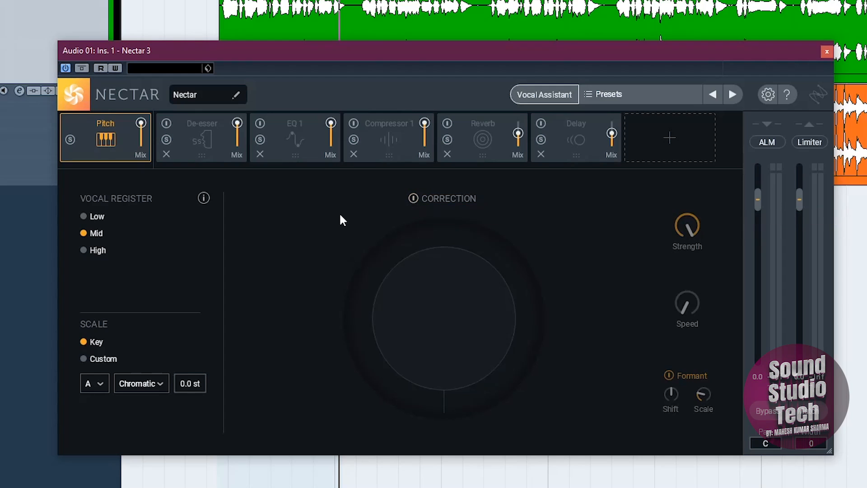
Step: Turn on the De-esser module and audition the vocal through it with the threshold at its default
left_click(208, 136)
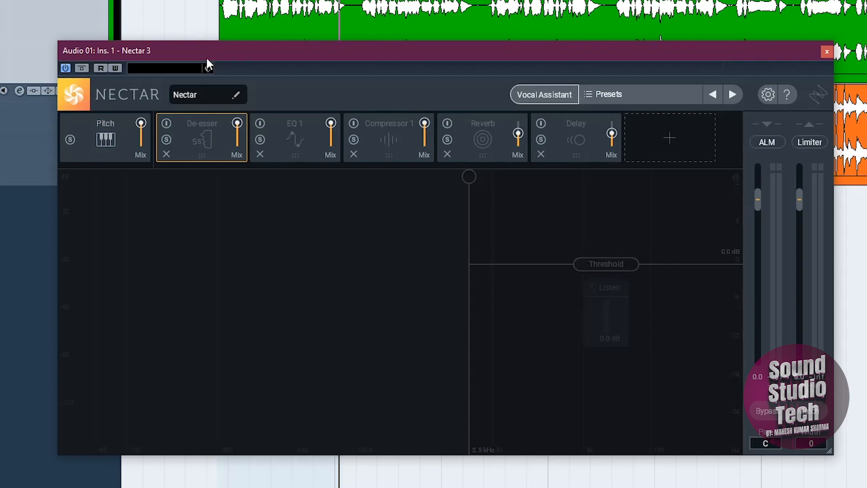
left_click(166, 124)
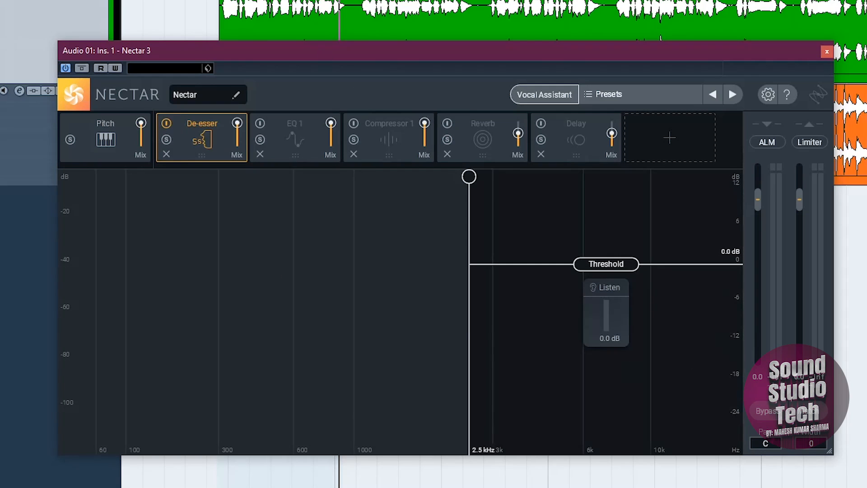
key("space")
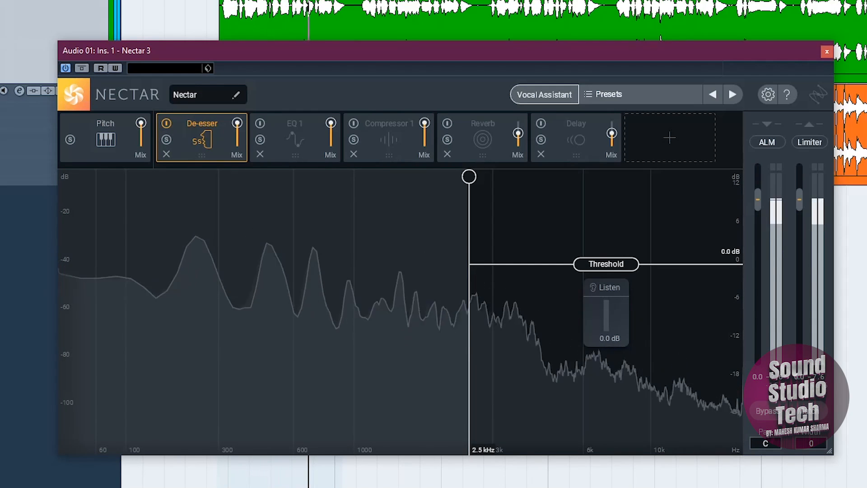
key("space")
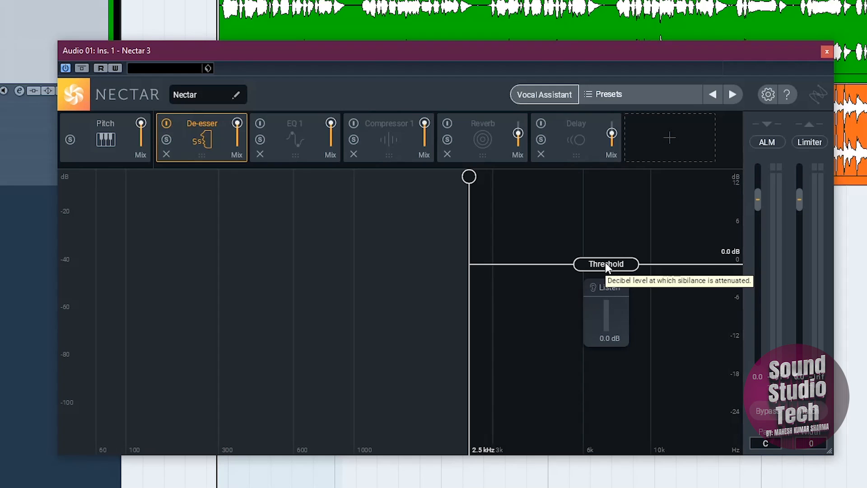
Step: Lower the De-esser threshold to about -15.8 dB and play the vocal loop twice to hear the sibilance reduction
left_click_drag(606, 265, 603, 364)
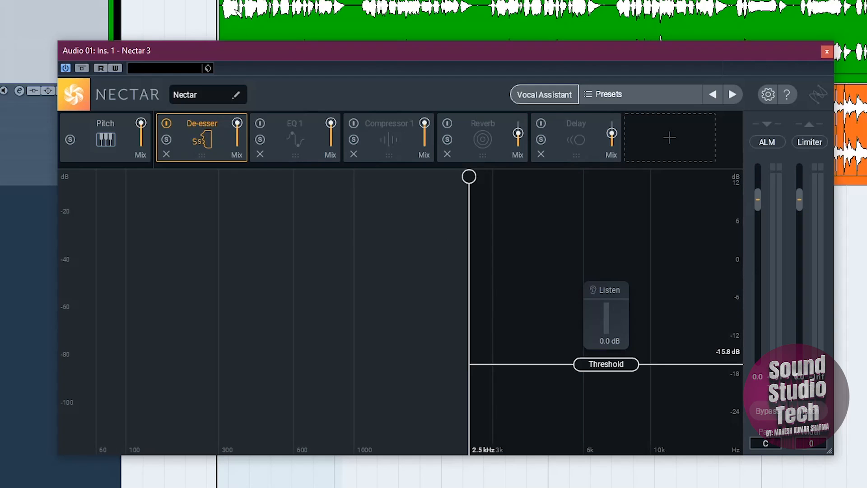
key("space")
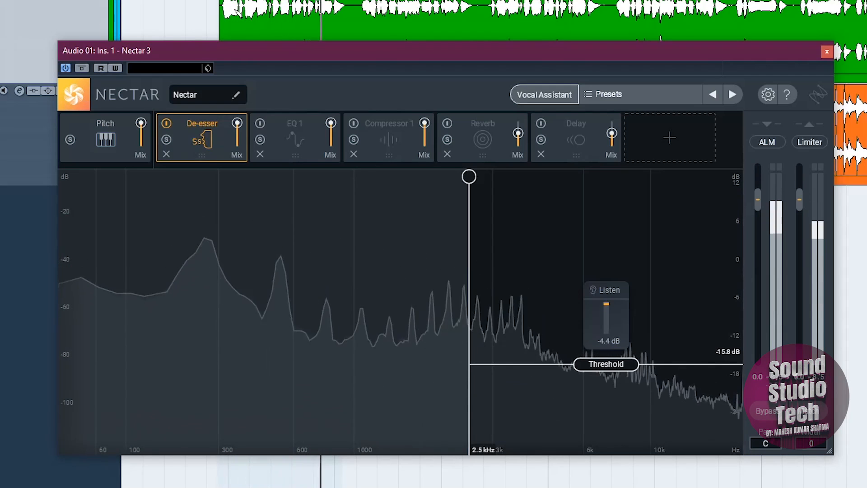
key("space")
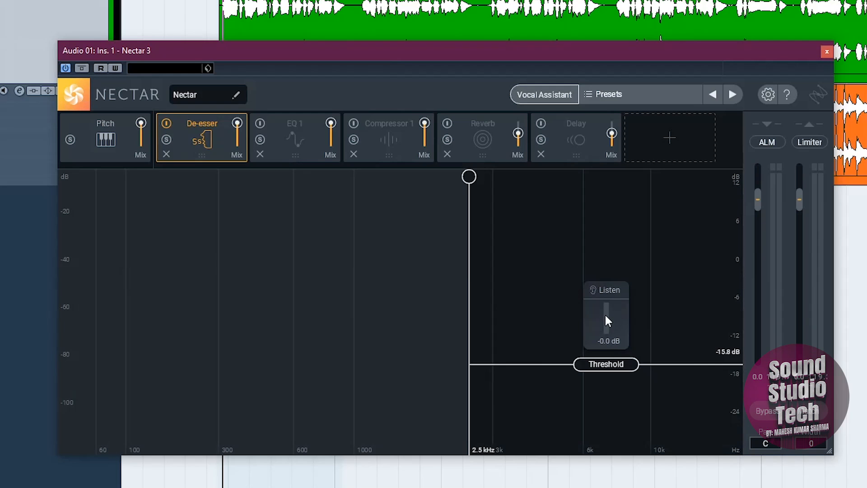
key("KP_1")
key("space")
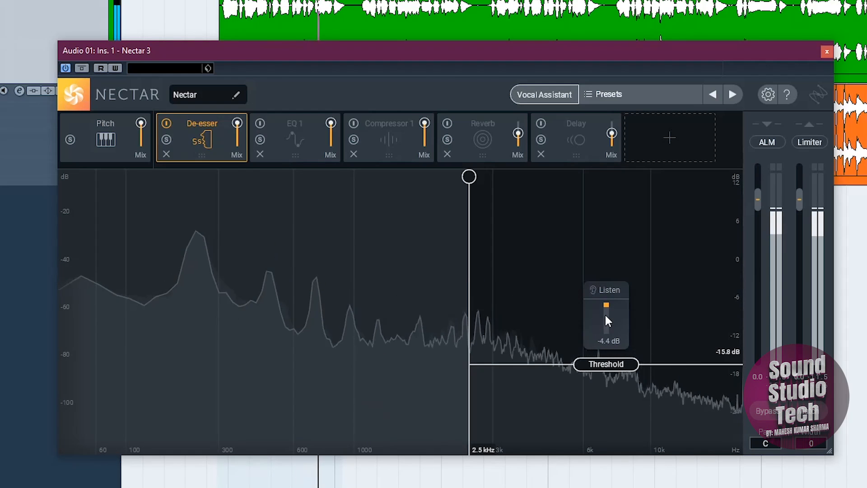
key("space")
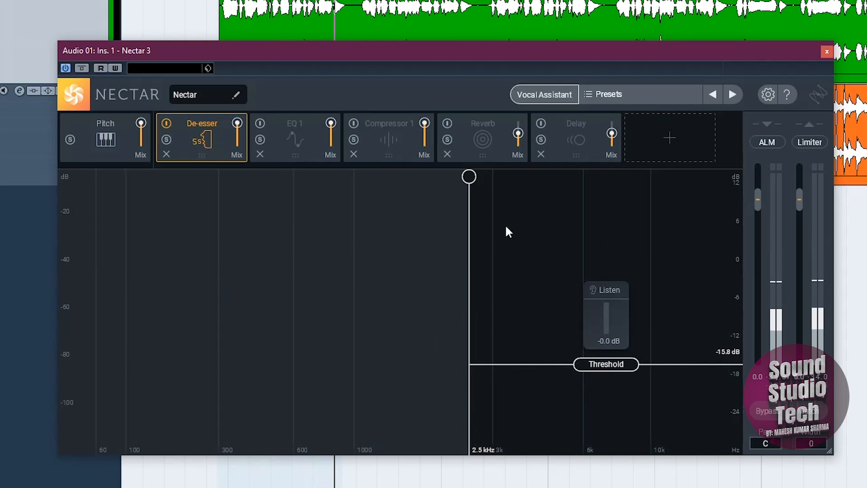
Step: Return the De-esser threshold to 0.0 dB and replay the vocal from the start of the loop for comparison
left_click_drag(617, 363, 610, 264)
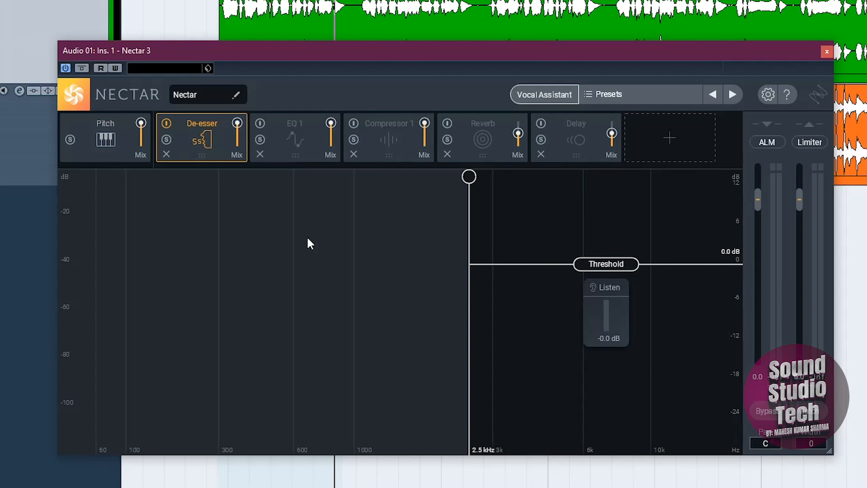
key("KP_1")
key("space")
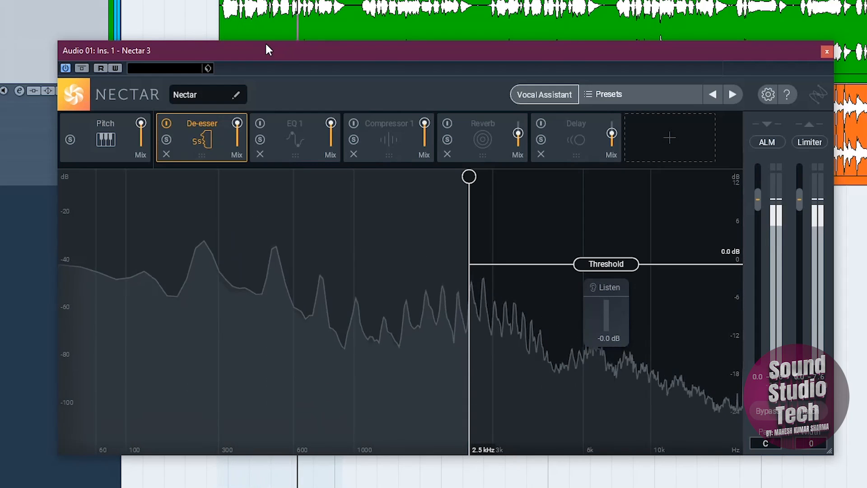
key("space")
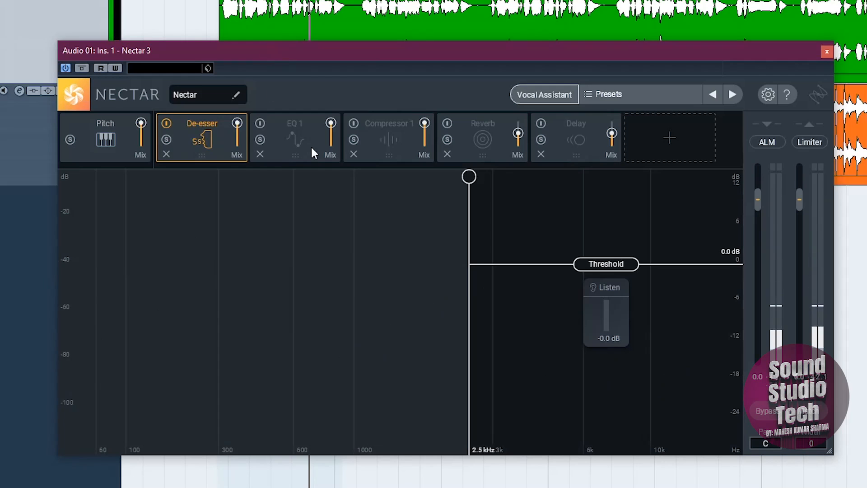
Step: Turn on EQ 1 and add a Flat Lowpass filter node at about 16410 Hz
left_click(302, 138)
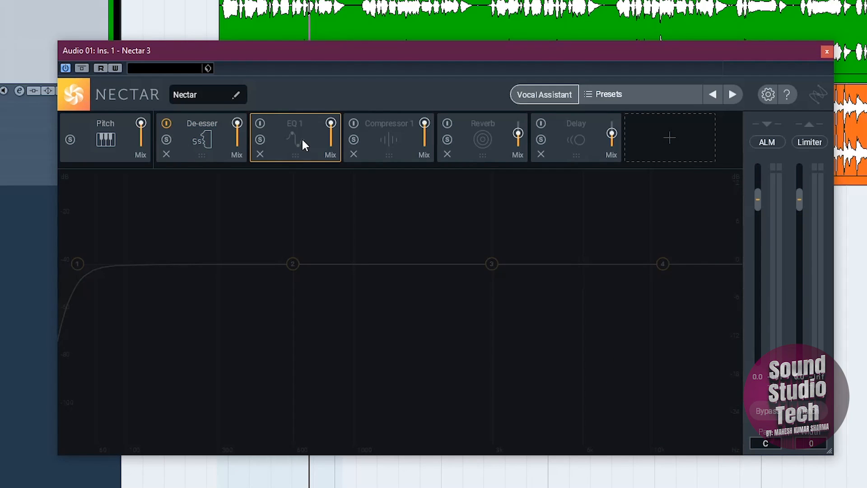
left_click(259, 126)
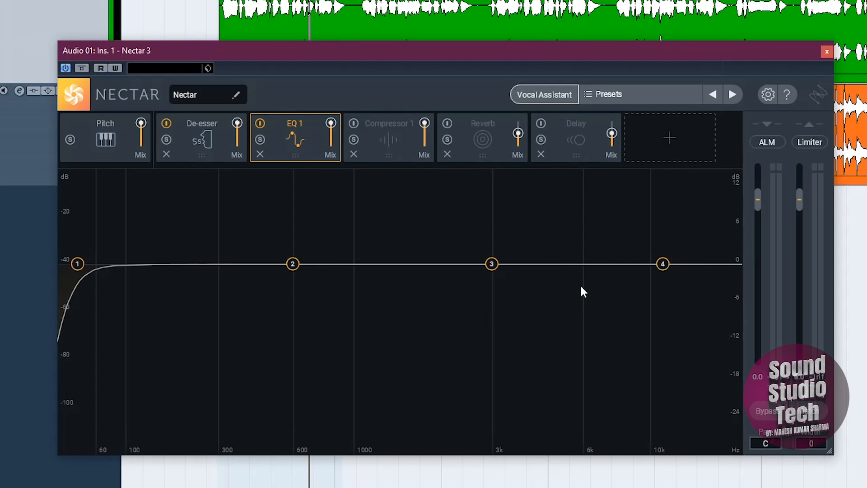
left_click(716, 265)
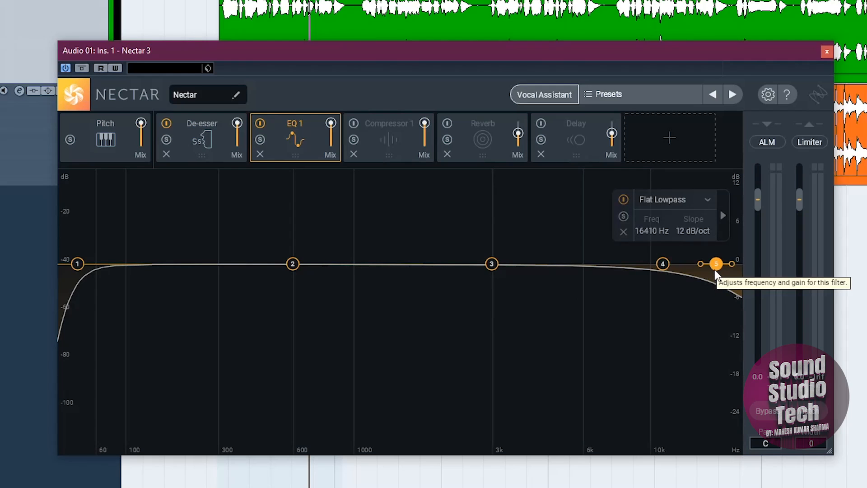
Step: Delete the Flat Lowpass node and move the Flat Highpass node to about 206 Hz while the vocal plays
left_click(622, 232)
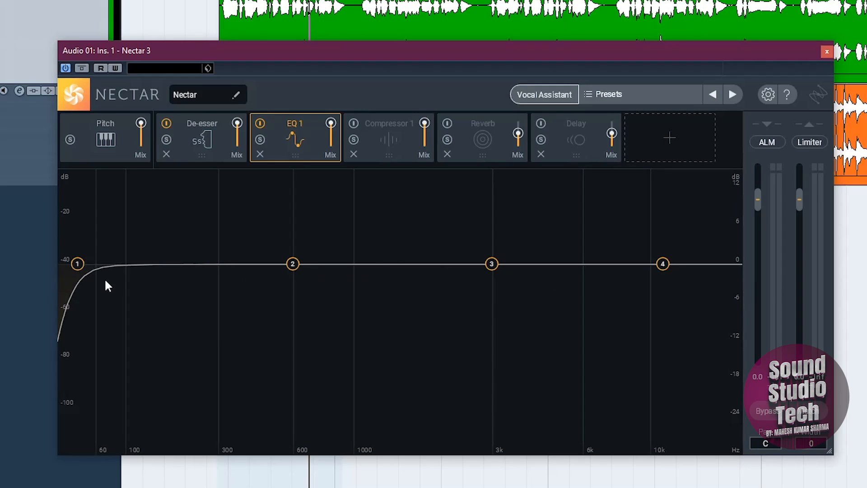
left_click(78, 263)
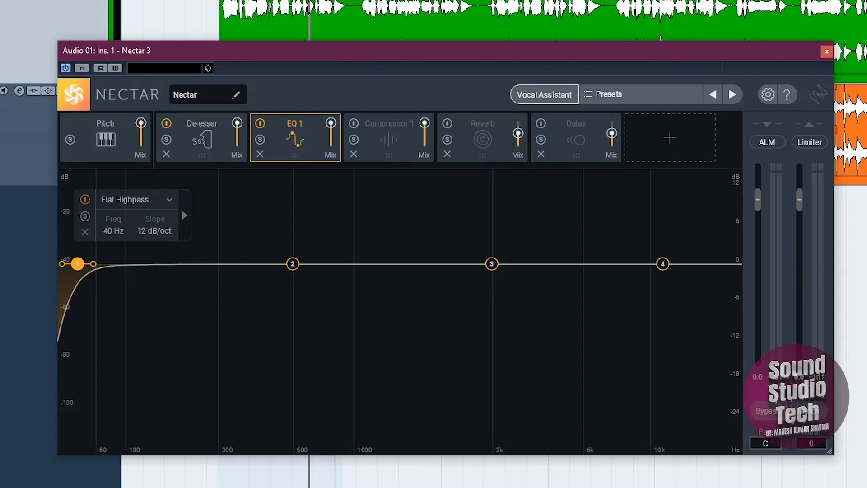
key("KP_1")
key("space")
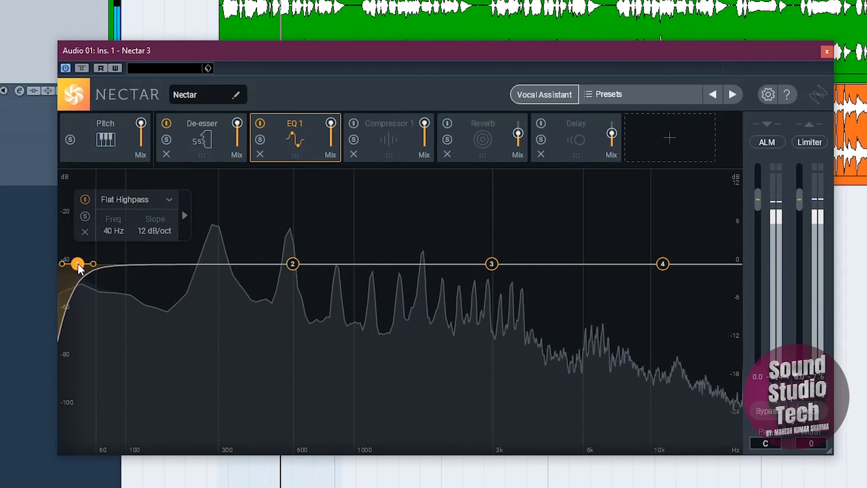
left_click_drag(79, 265, 209, 278)
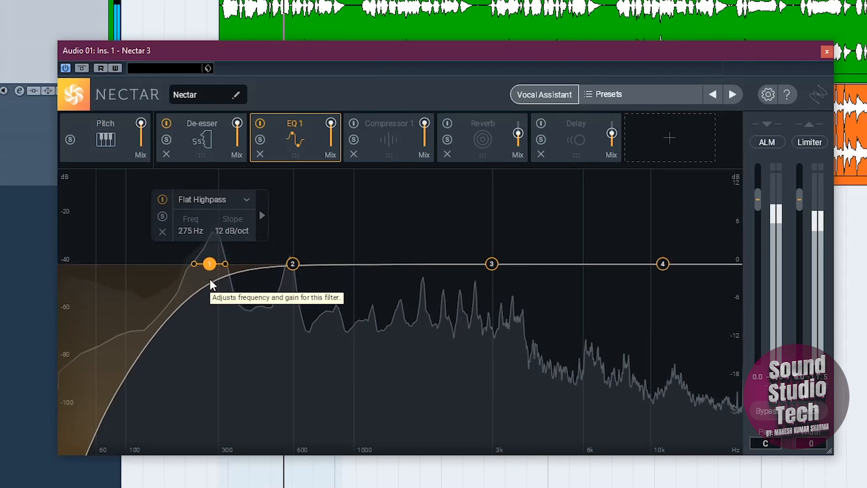
left_click_drag(210, 280, 182, 281)
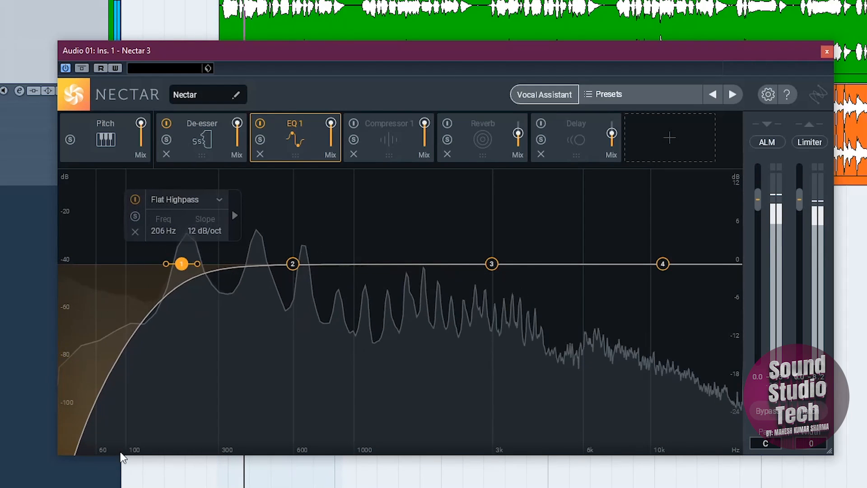
key("space")
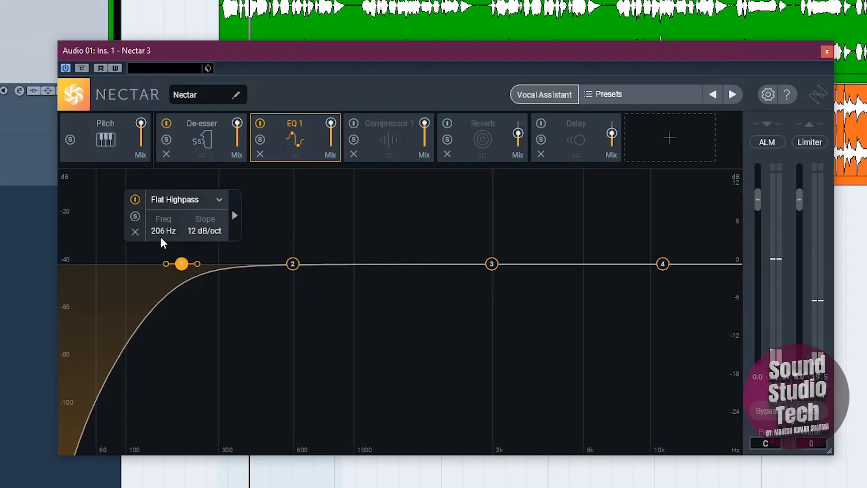
Step: Set the Flat Highpass filter to exactly 200 Hz with a slope of 24 dB/oct
double_click(159, 231)
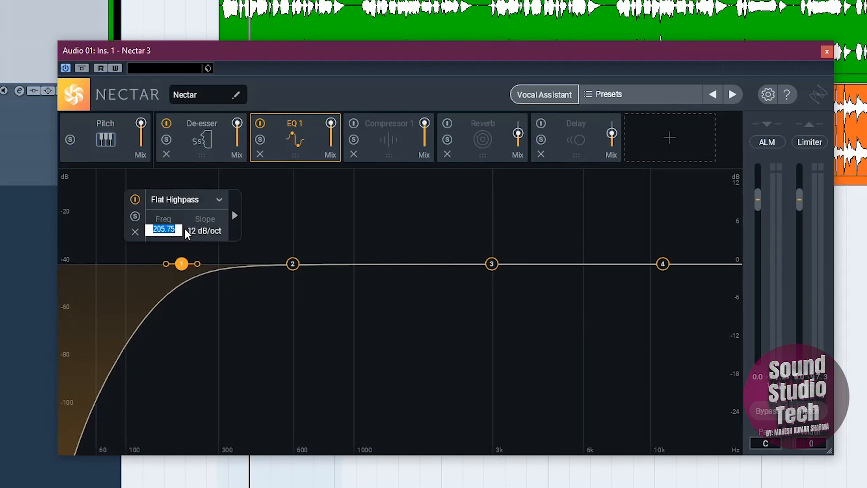
type("200")
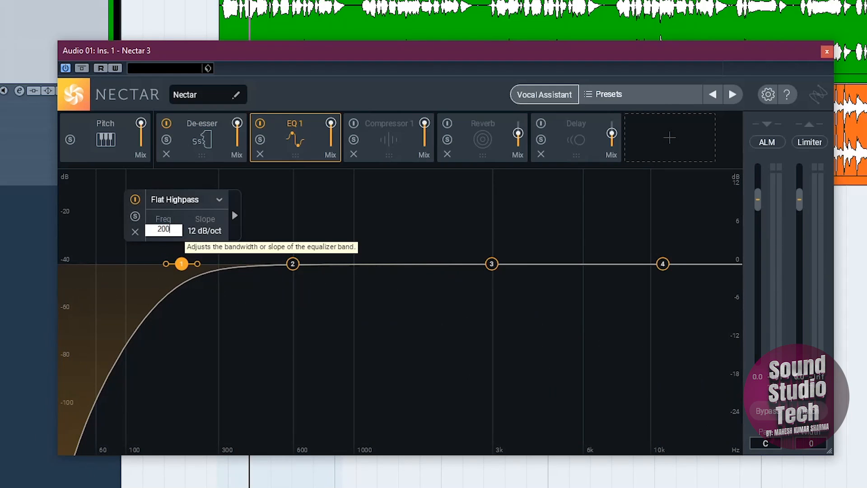
key("Return")
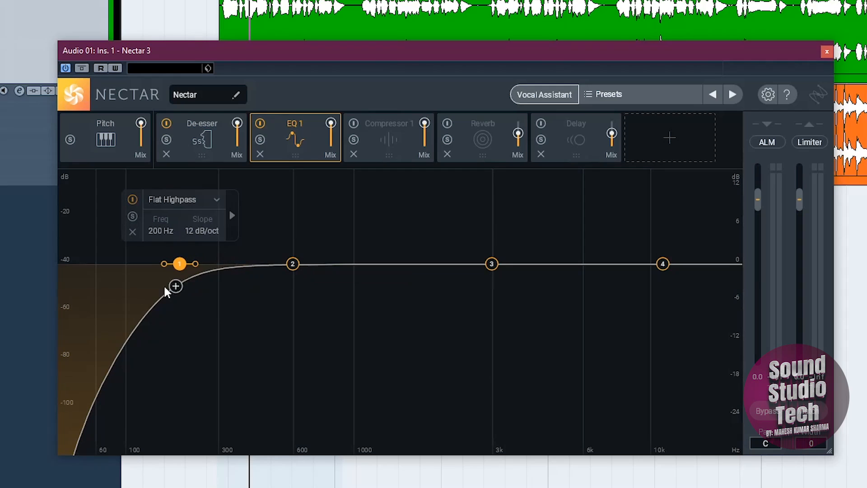
double_click(193, 228)
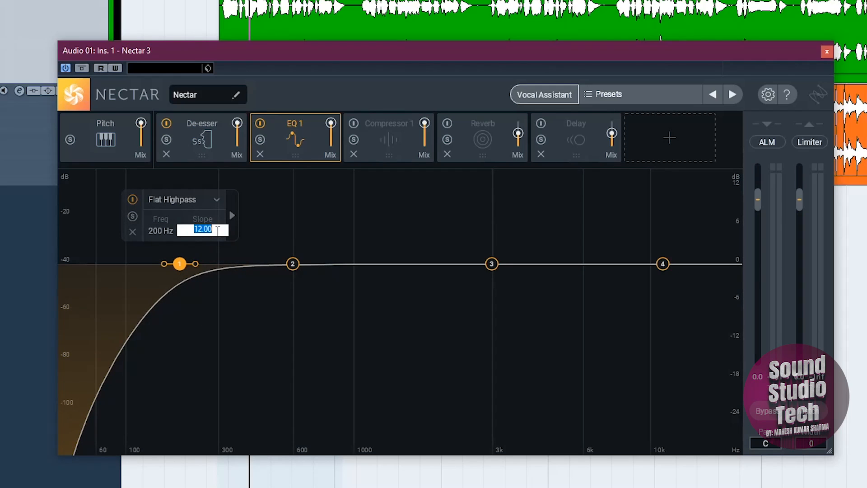
type("24")
key("Return")
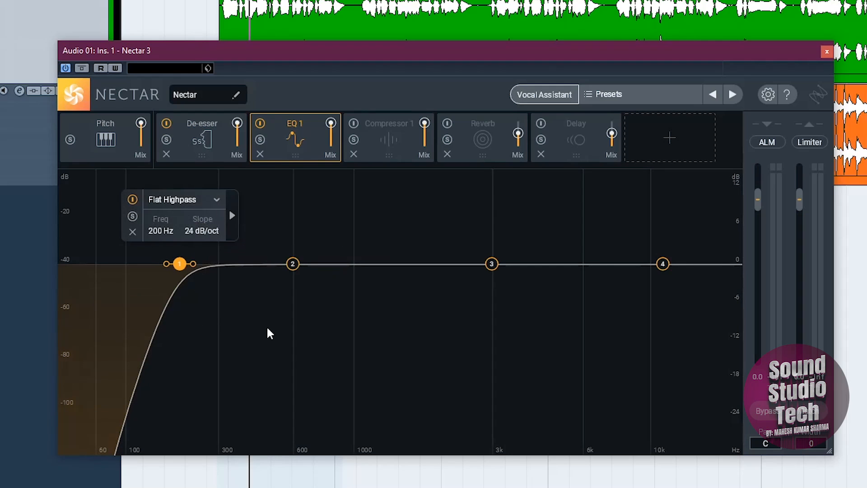
Step: Cut the 600 Hz Bell band by setting its gain to -3.0 dB and audition the vocal
left_click(294, 264)
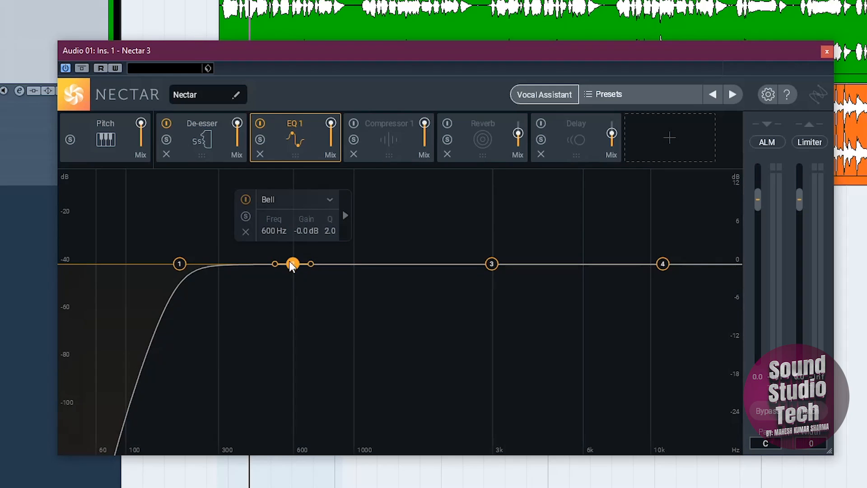
double_click(306, 230)
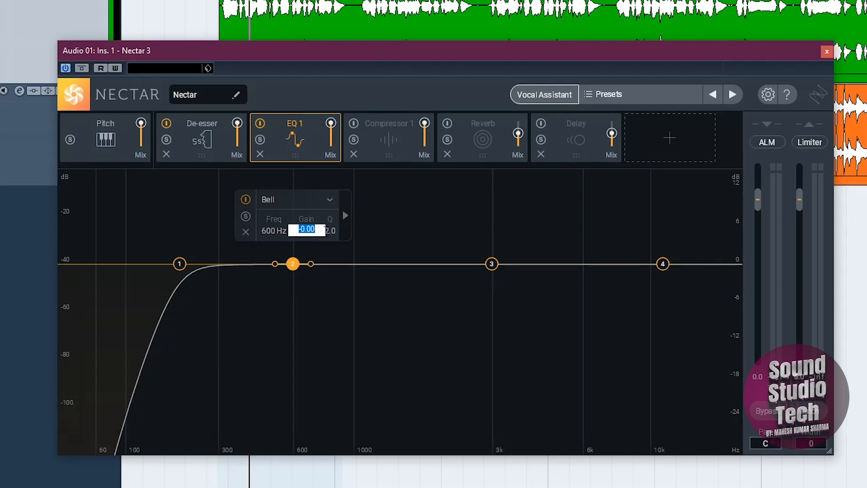
key("BackSpace")
type("0")
key("Return")
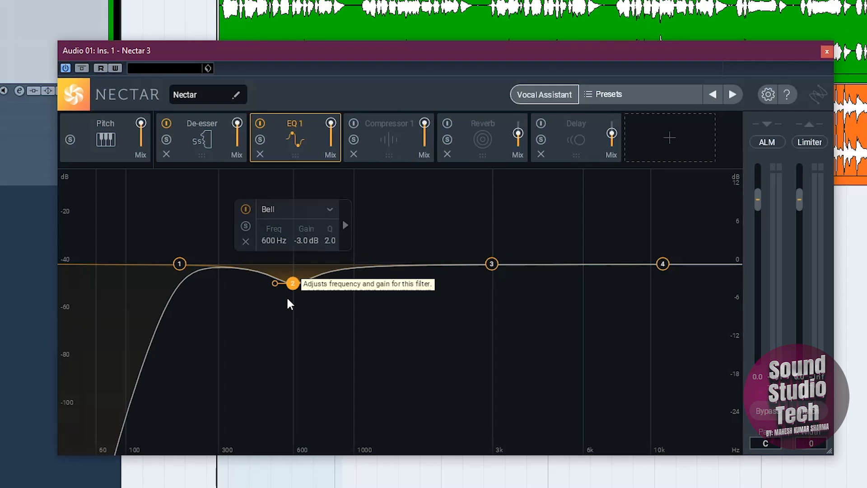
key("space")
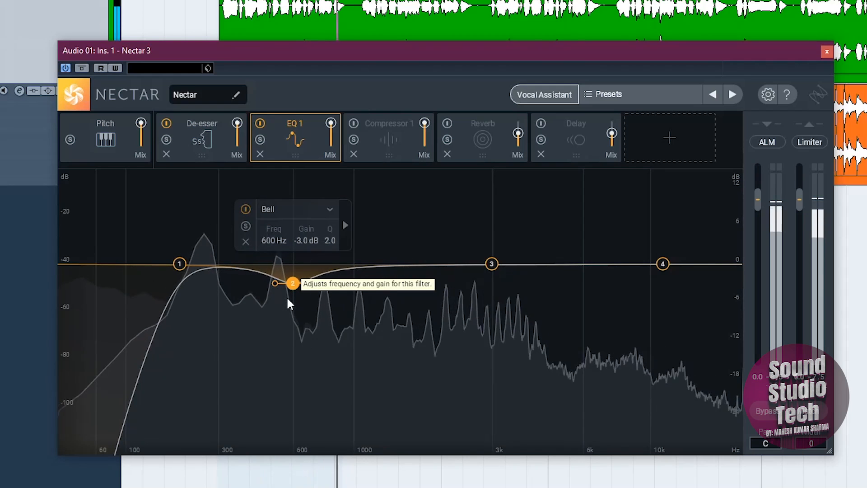
key("space")
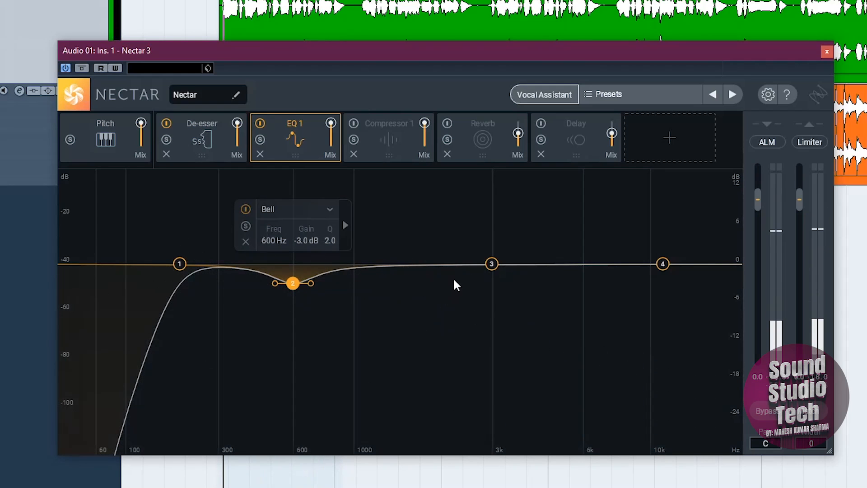
Step: Boost the 3000 Hz Bell band by setting its gain to 3.0 dB
left_click(493, 262)
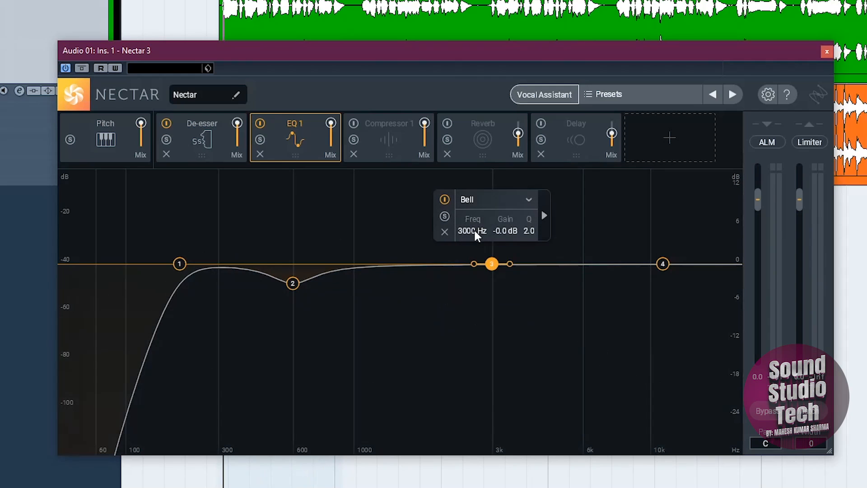
double_click(509, 231)
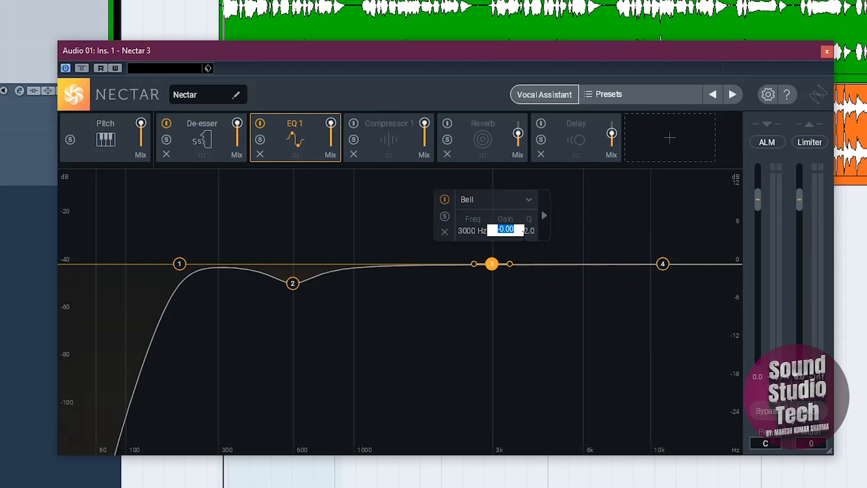
type("3")
key("Return")
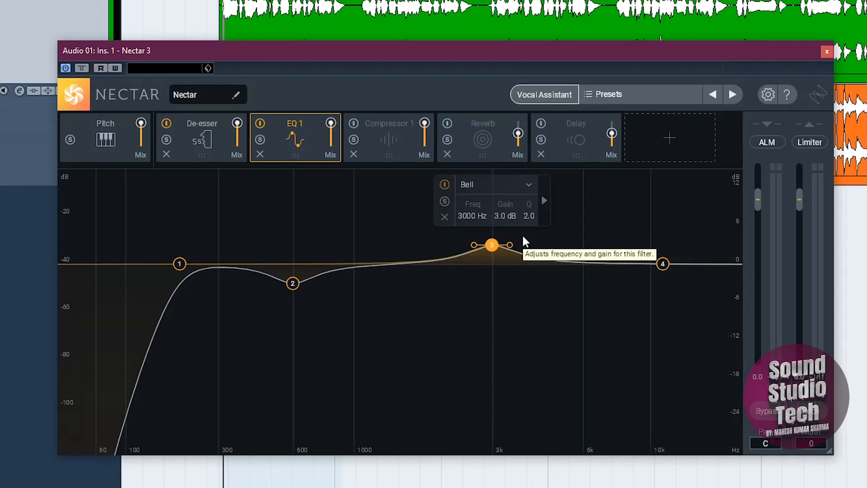
Step: Set the Analog High Shelf band to 12000 Hz with 6.0 dB gain and audition the equalized vocal
left_click(662, 265)
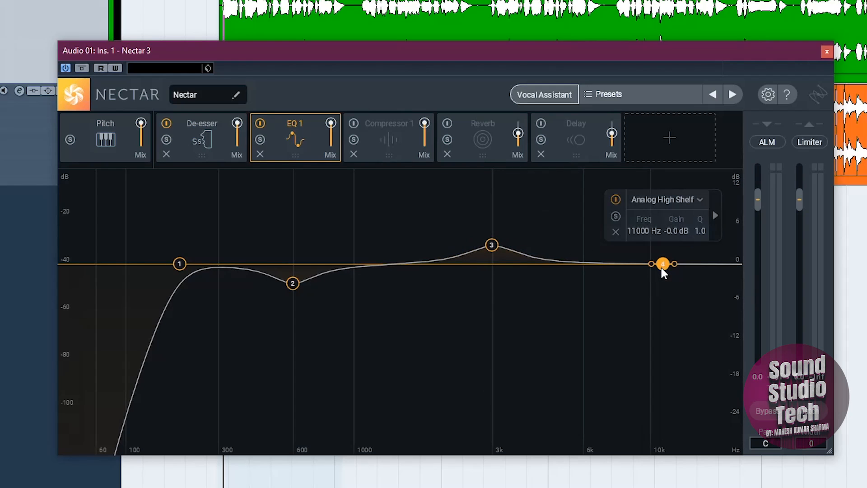
double_click(638, 232)
type("1200")
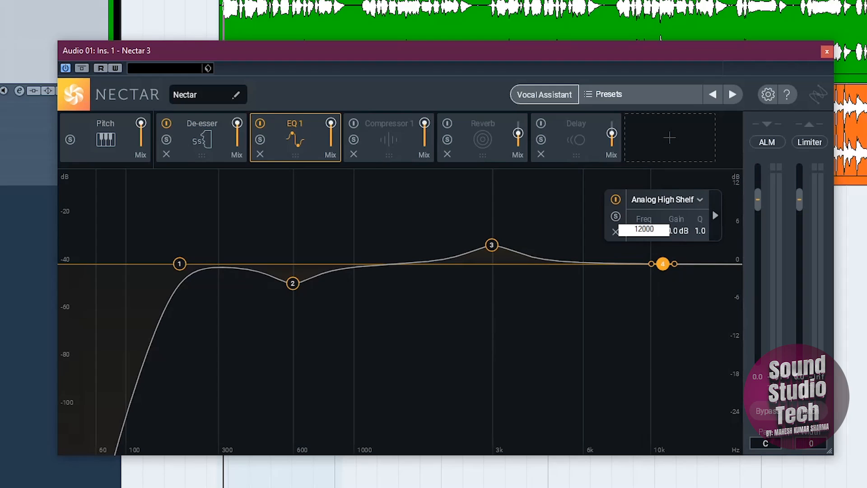
key("Return")
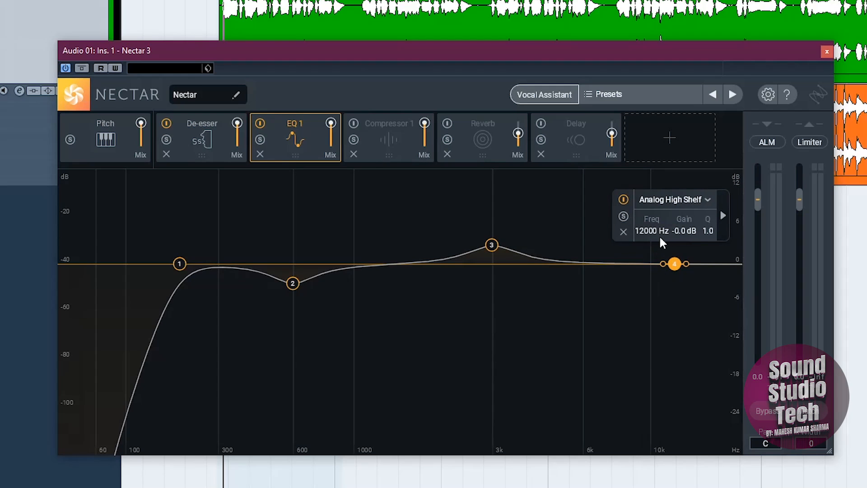
double_click(690, 229)
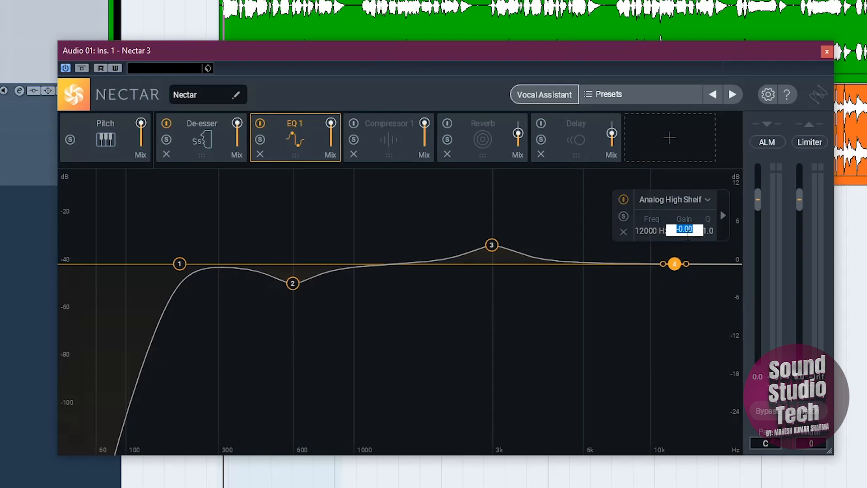
type("6")
key("Return")
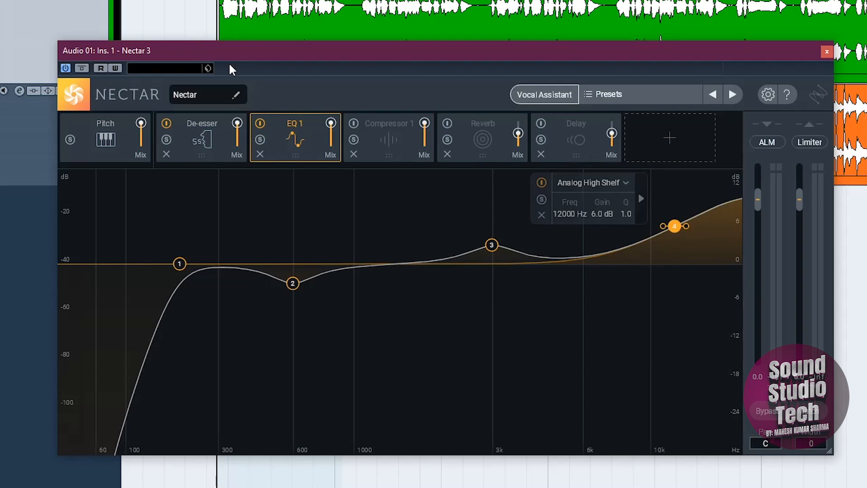
key("space")
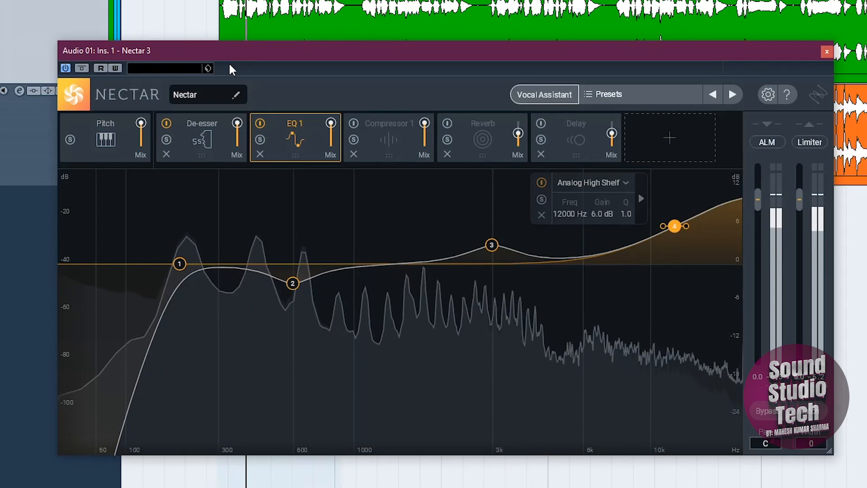
key("space")
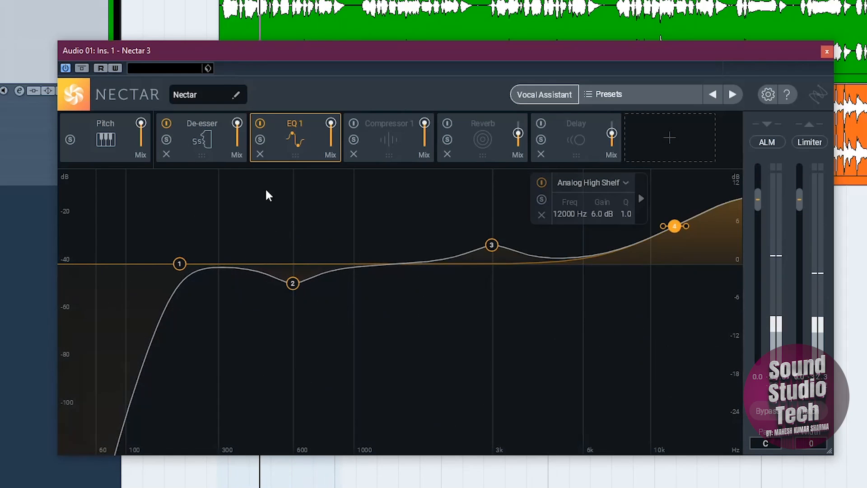
Step: Raise the Flat Highpass frequency to 250 Hz and play the vocal to hear the change
left_click(180, 262)
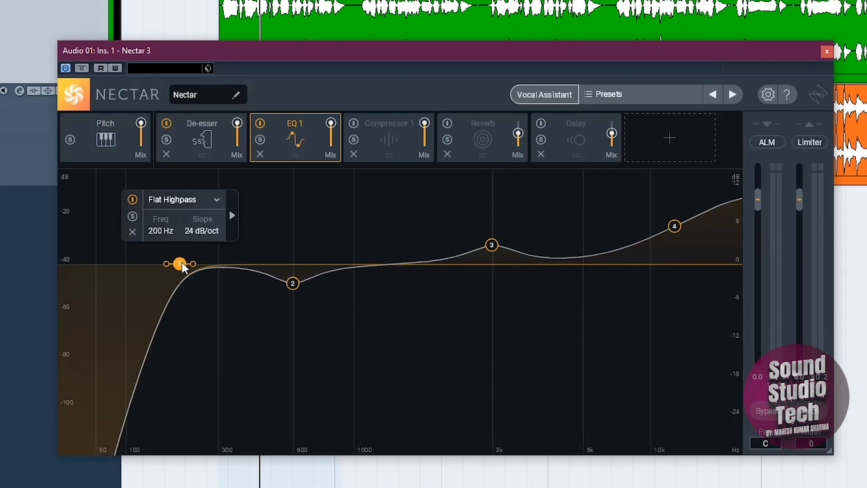
double_click(160, 229)
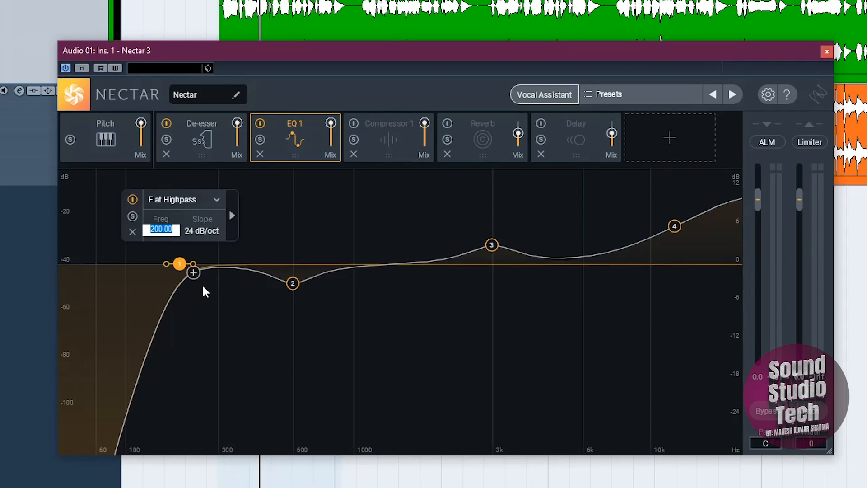
type("250")
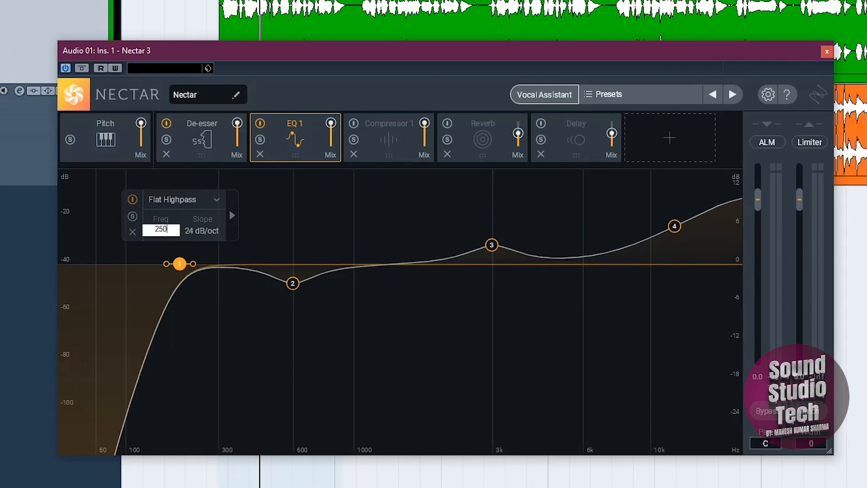
key("Return")
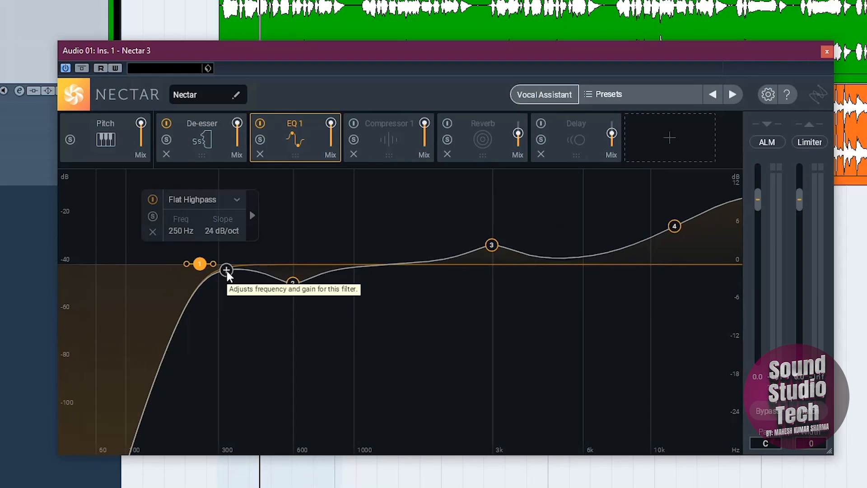
key("space")
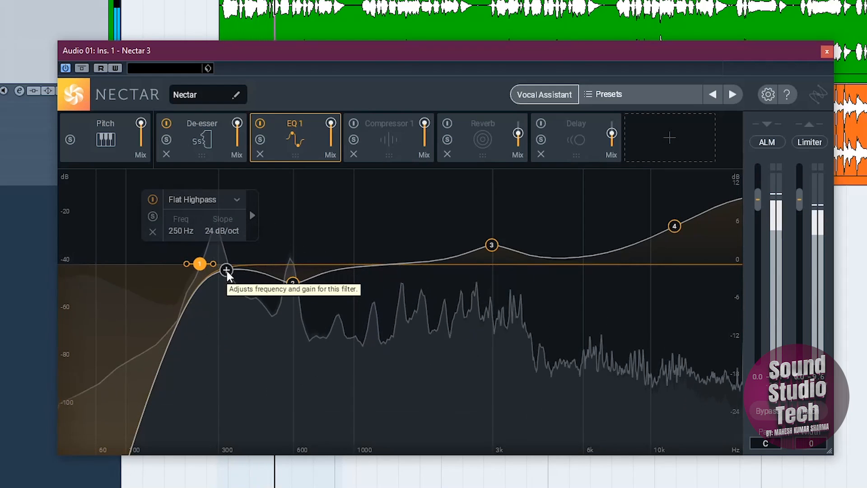
key("space")
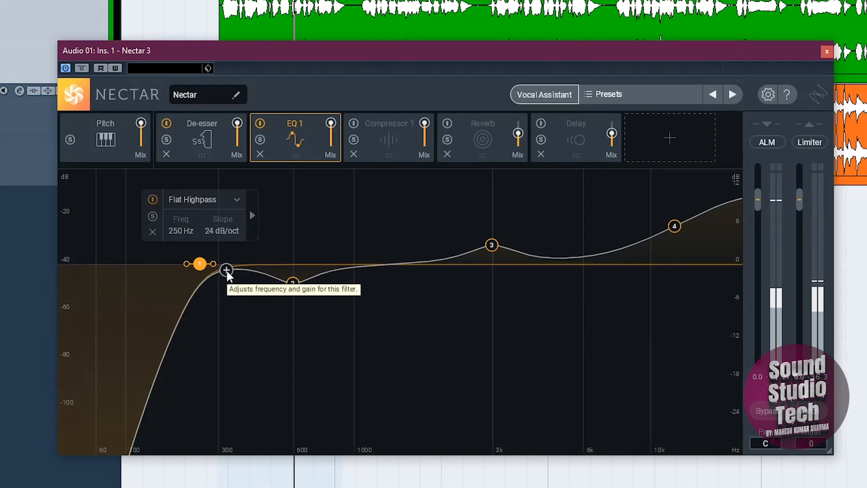
Step: Enable the Compressor 1 module and set its compression mode to Digital
left_click(388, 140)
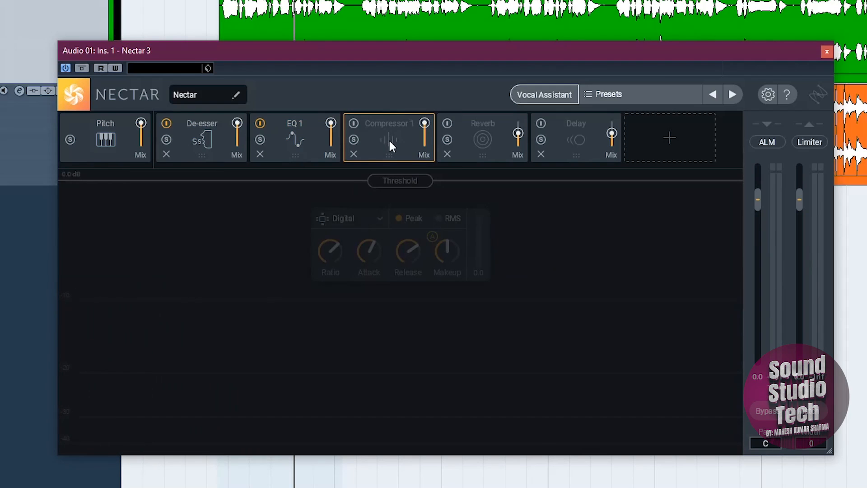
left_click(354, 122)
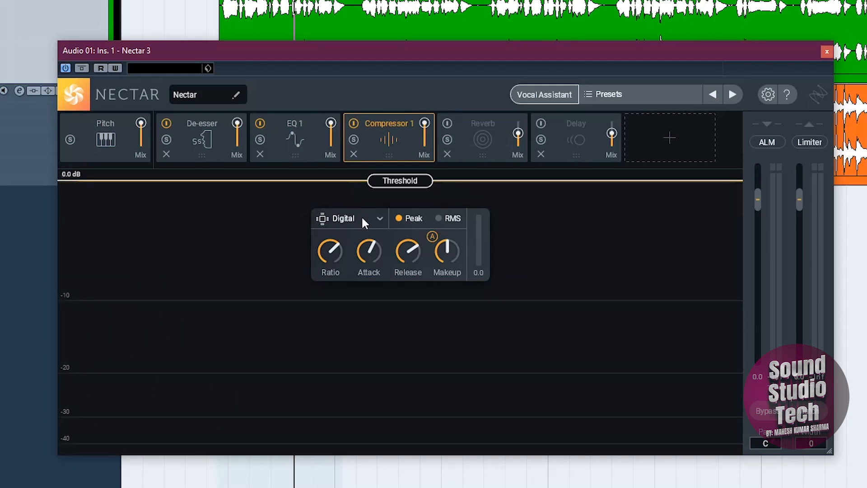
left_click(378, 218)
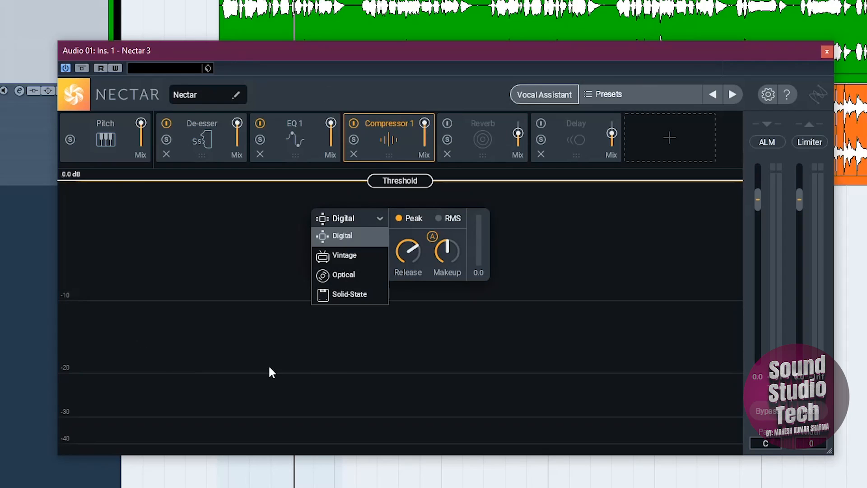
left_click(342, 236)
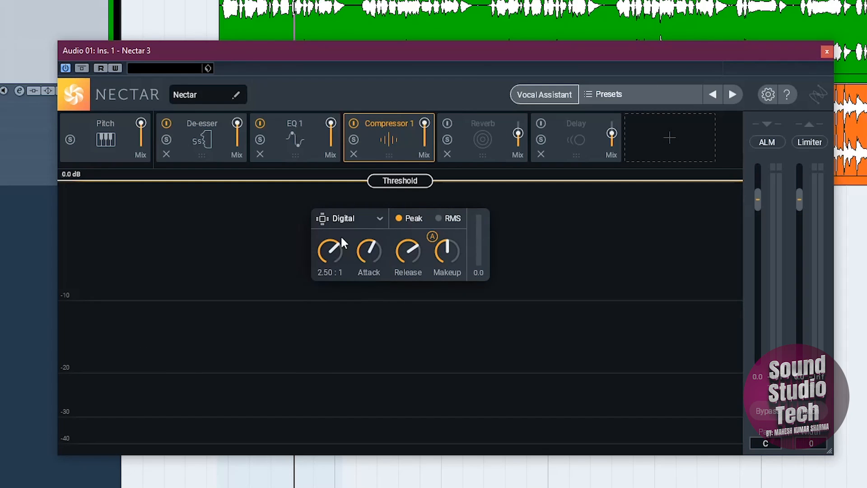
Step: Set the compressor's ratio to 6:1 and its attack to the 0.1 ms minimum
left_click(318, 273)
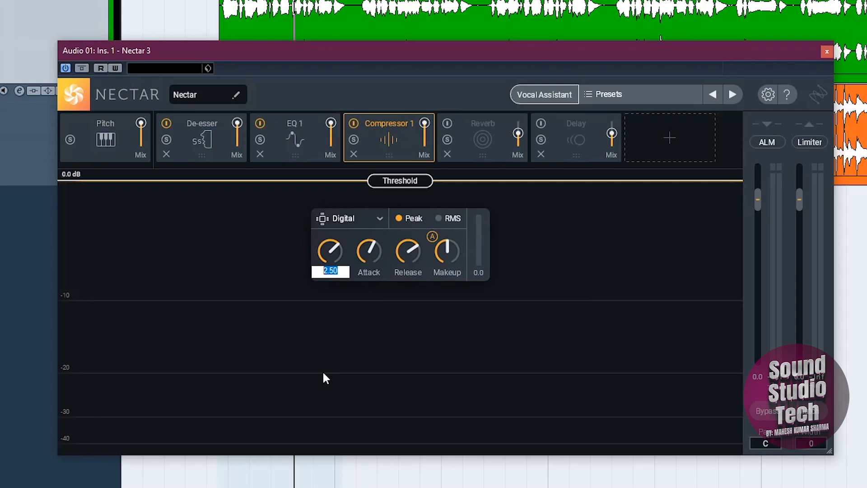
type("6")
key("Return")
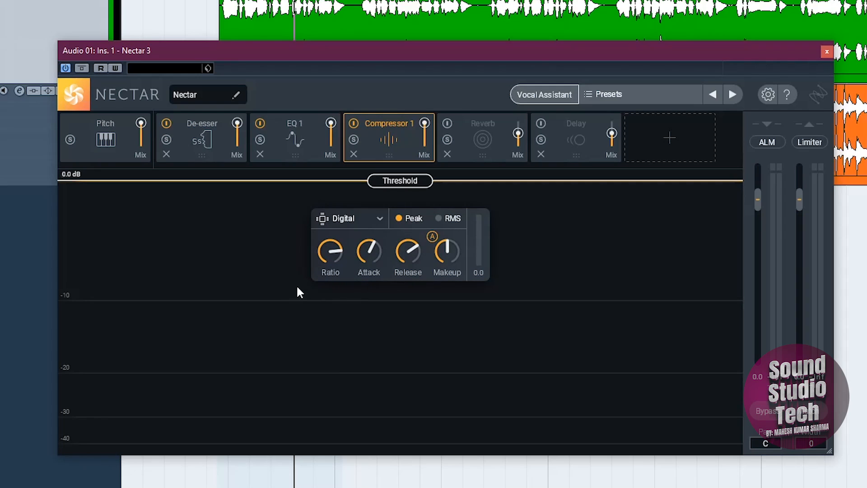
left_click(365, 273)
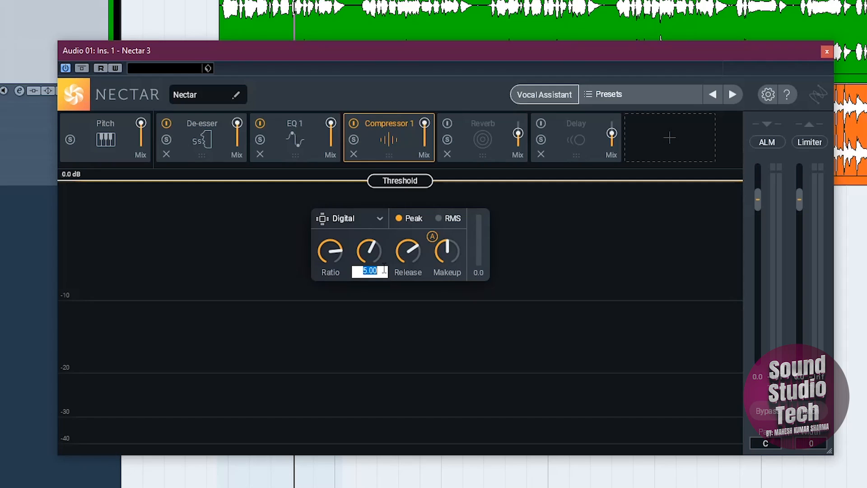
left_click_drag(384, 269, 354, 275)
type("0")
key("Return")
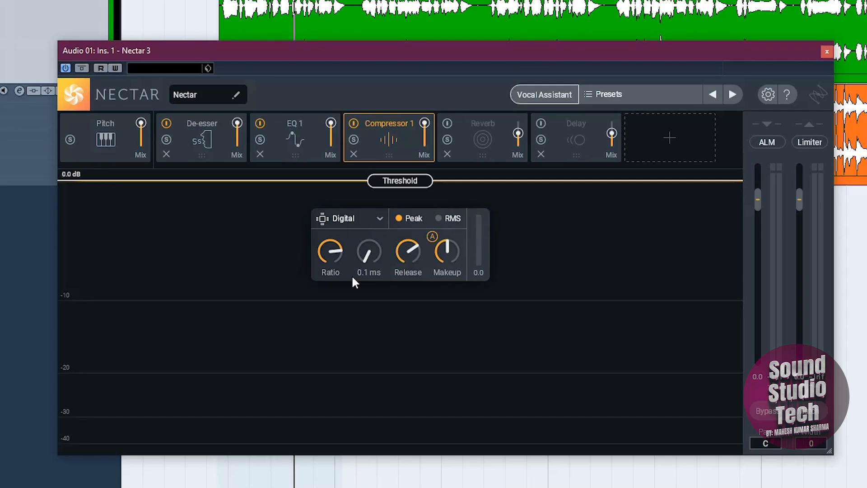
Step: Set the compressor's release to 300 ms and its makeup gain to 6 dB
left_click(411, 272)
left_click_drag(416, 271, 389, 271)
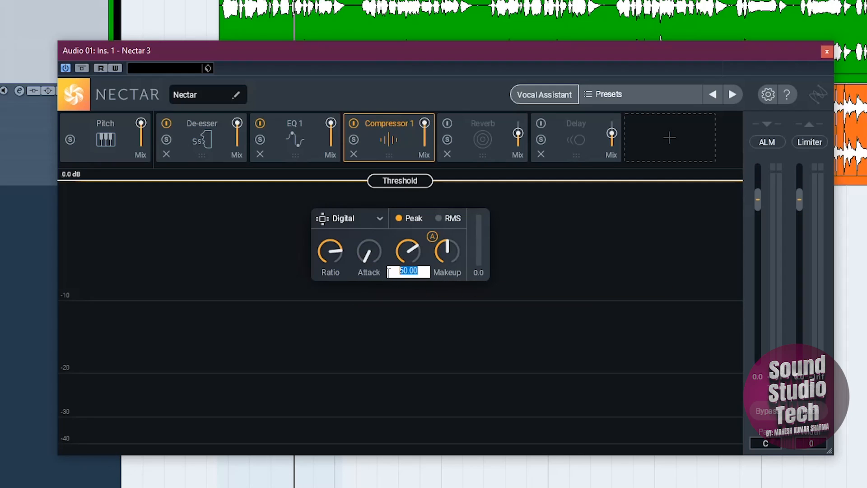
type("300")
key("Return")
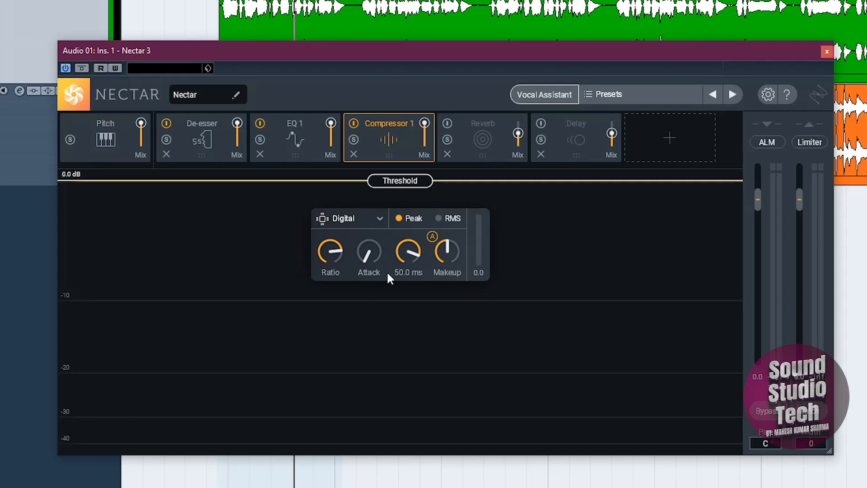
left_click(444, 274)
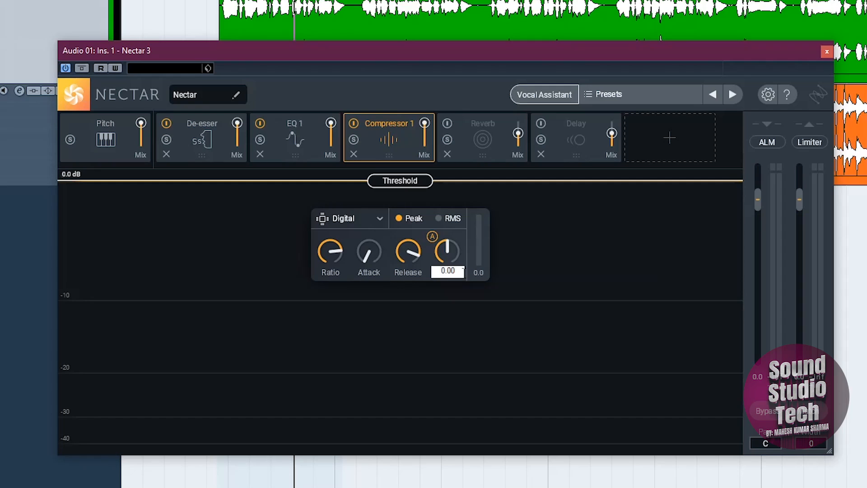
left_click_drag(454, 274, 424, 285)
type("6")
key("Return")
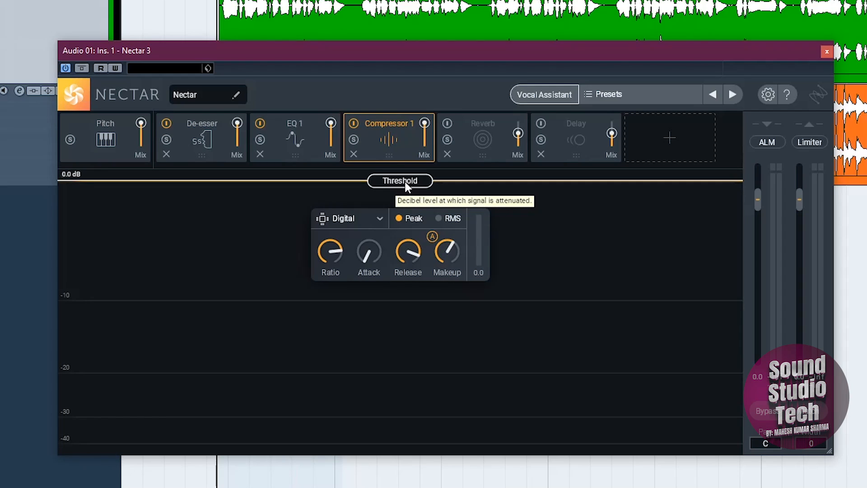
Step: Lower the compressor's threshold to -10.0 dB while playing the vocal and audition the compression
key("space")
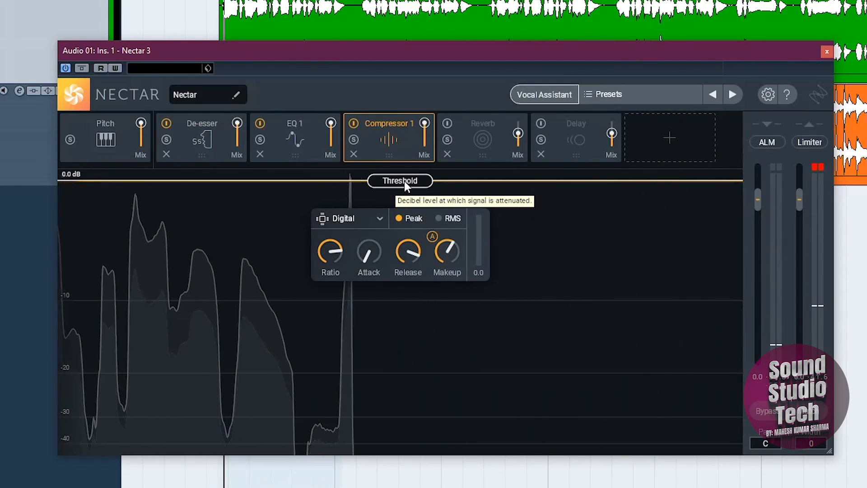
left_click_drag(403, 182, 404, 302)
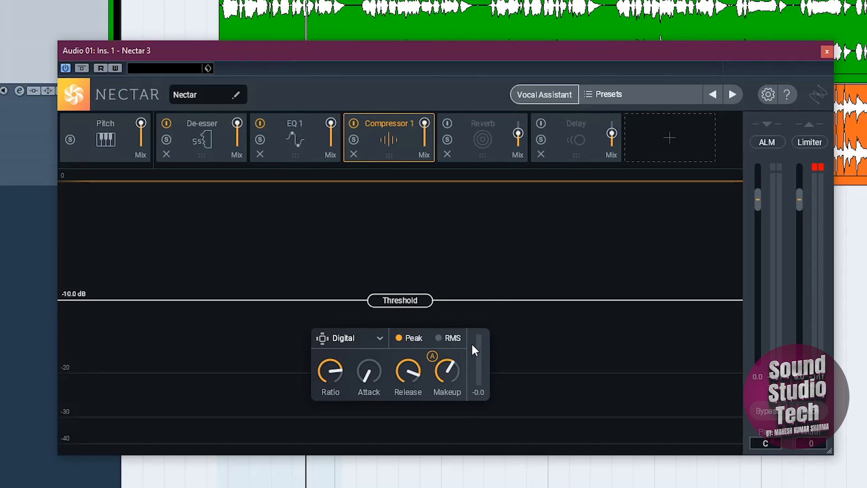
key("space")
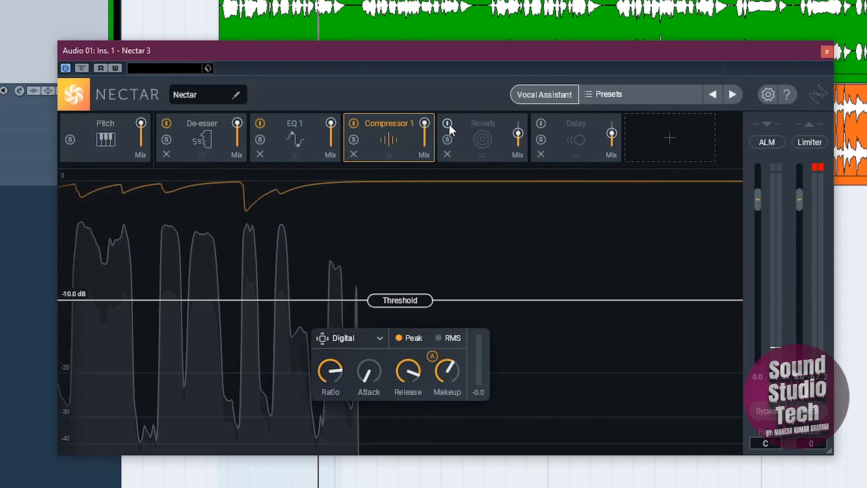
Step: Enable the Reverb module, show its controls and play the vocal with its current settings
left_click(448, 123)
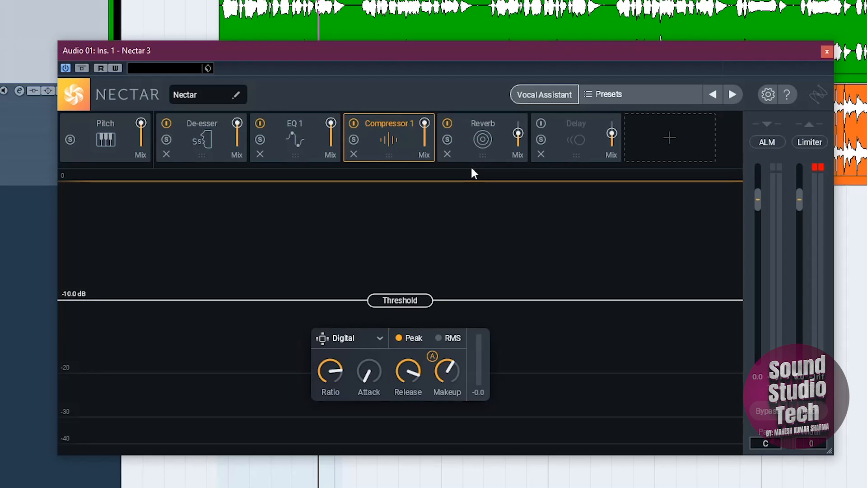
left_click(492, 140)
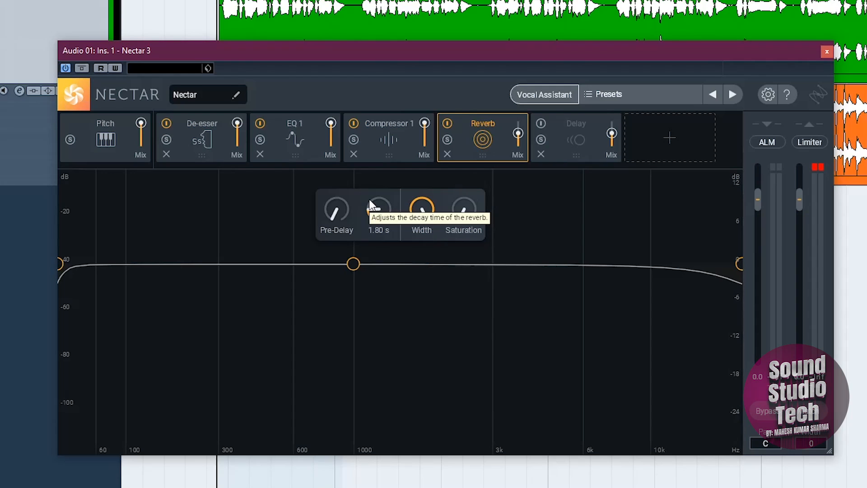
key("space")
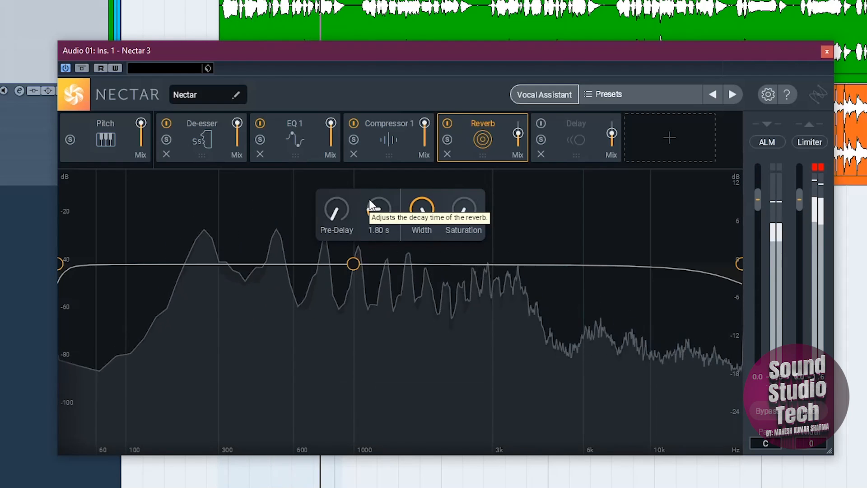
key("space")
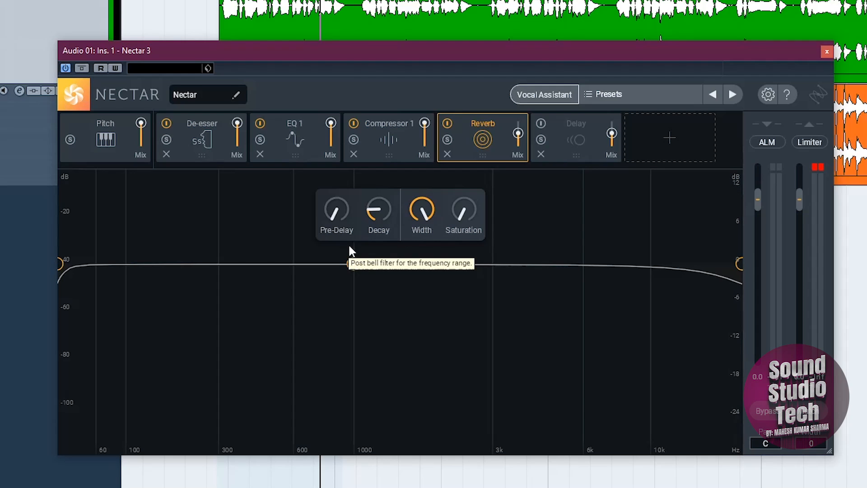
Step: Try a reverb pre-delay of 200 ms on the vocal, audition it, and return the pre-delay to its minimum
mouse_move(332, 219)
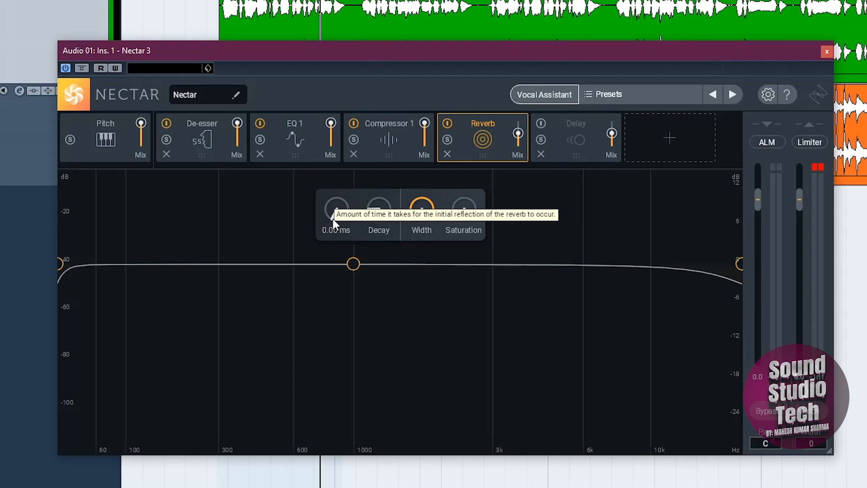
left_click_drag(333, 218, 355, 51)
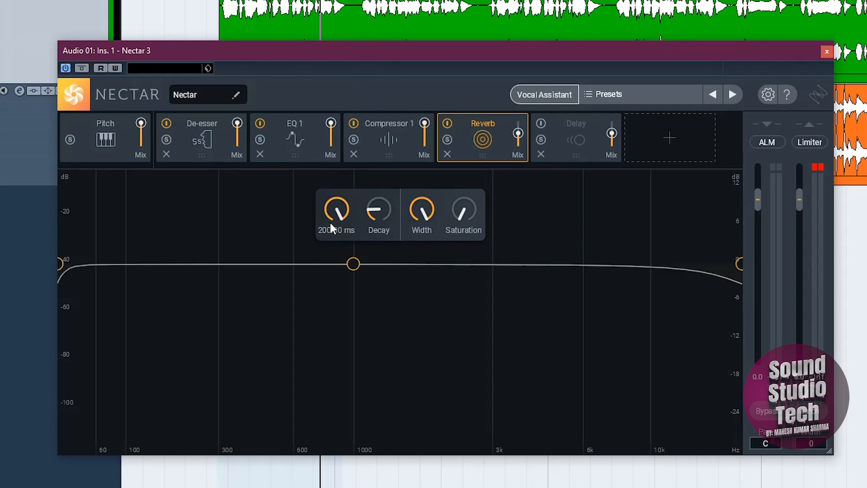
key("space")
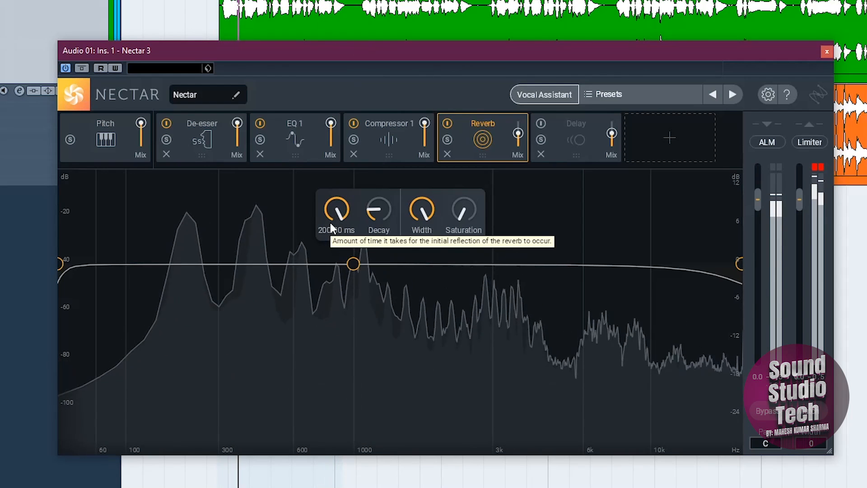
key("space")
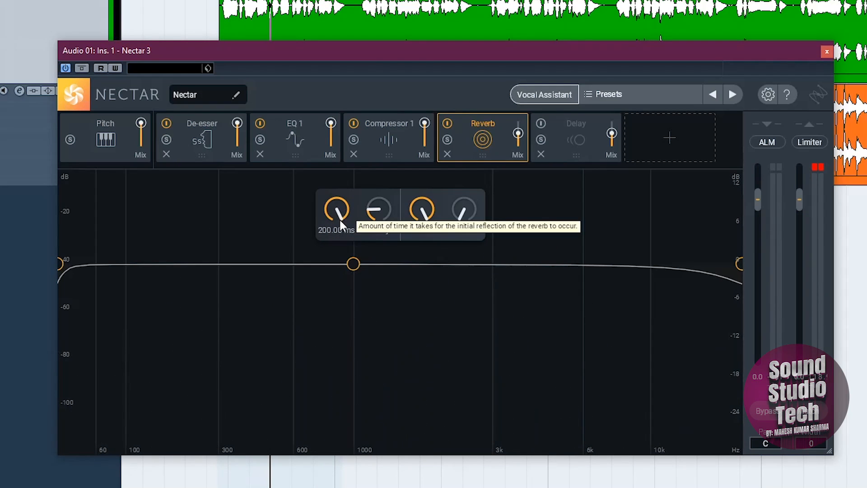
left_click_drag(340, 220, 358, 442)
Step: Set the reverb's decay time to 4.00 s and audition the vocal
double_click(380, 229)
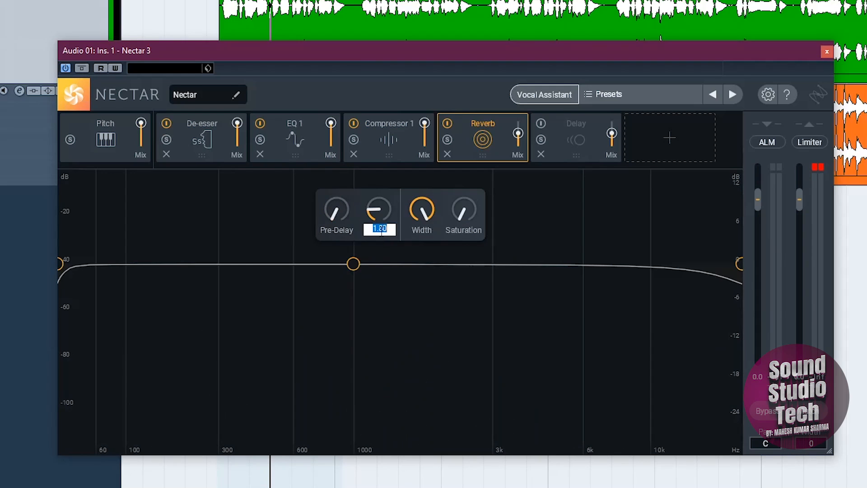
left_click(387, 229)
double_click(387, 230)
type("4")
key("Return")
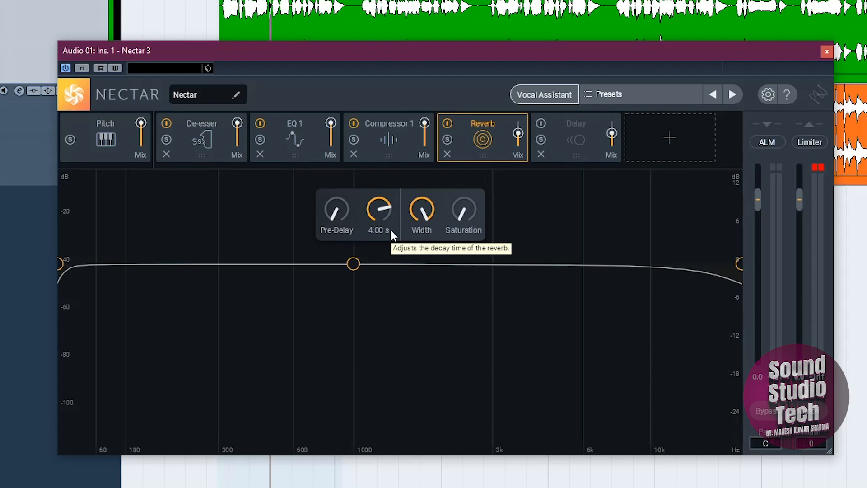
key("space")
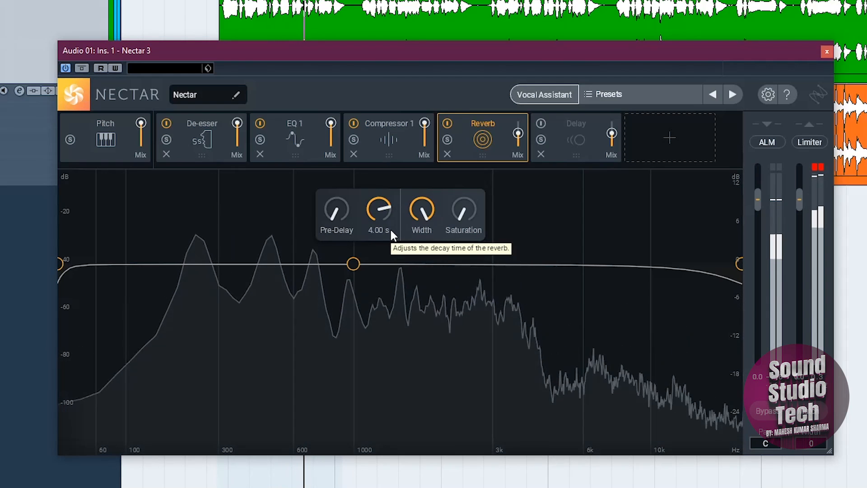
key("space")
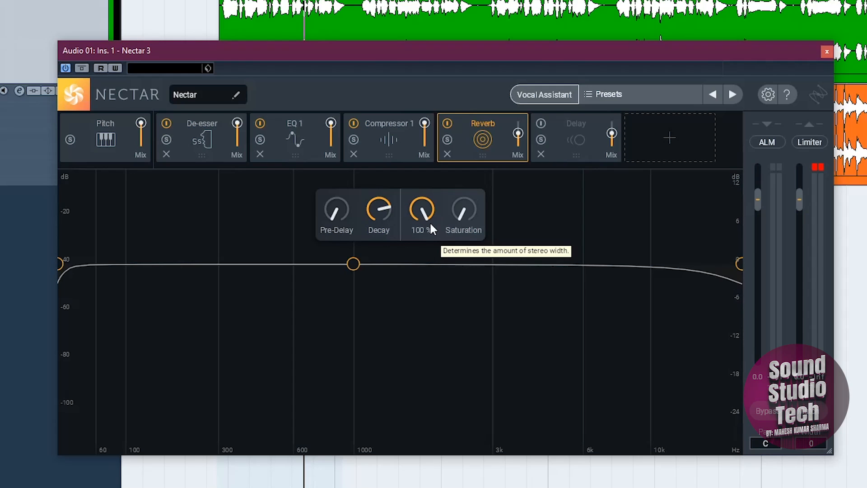
Step: Compare the vocal with the reverb width at 0% and restored to full width
left_click_drag(422, 233, 417, 393)
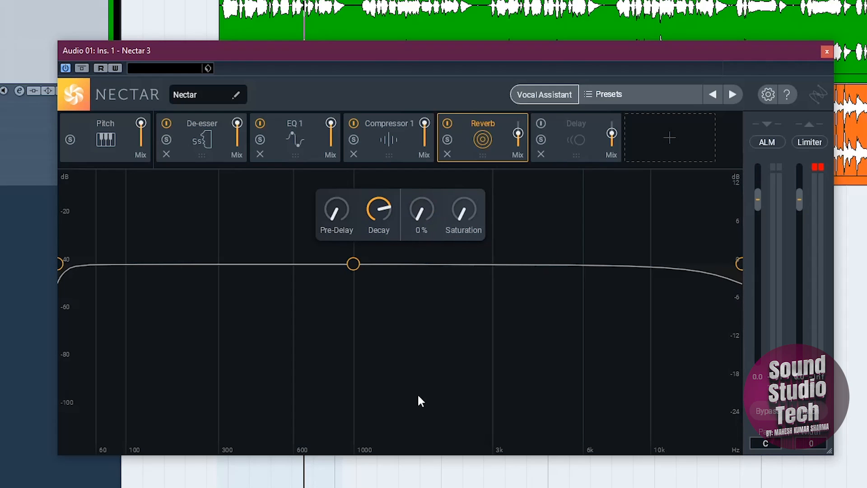
key("space")
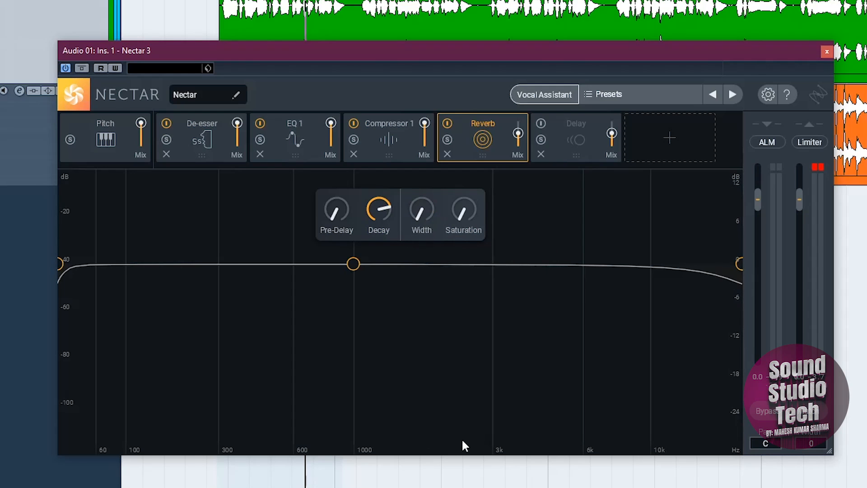
key("space")
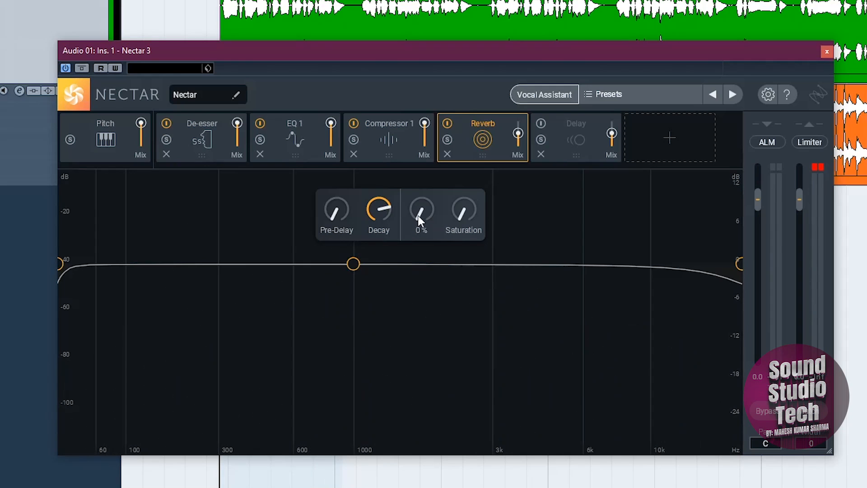
left_click_drag(418, 215, 443, 27)
key("space")
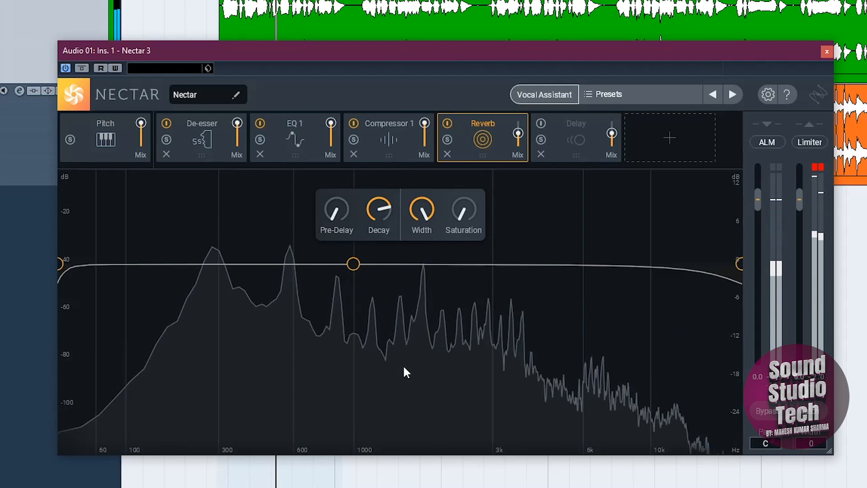
key("space")
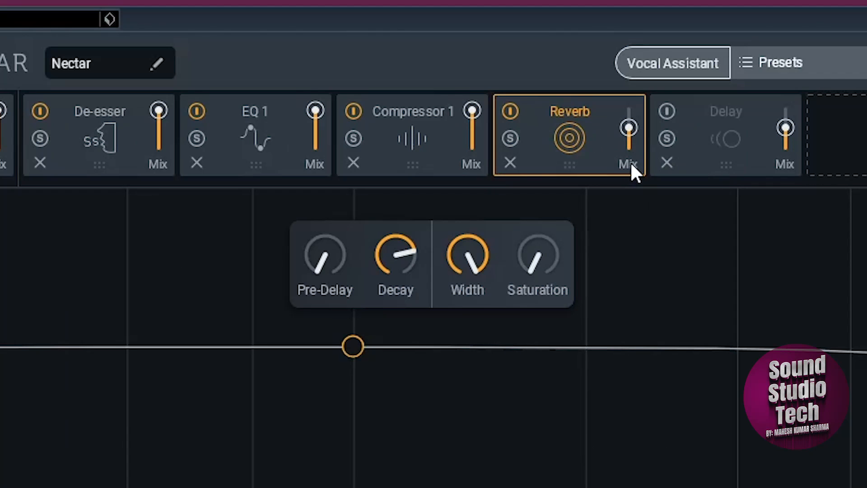
Step: Set the reverb mix to 15 and audition the vocal before and after the change
key("space")
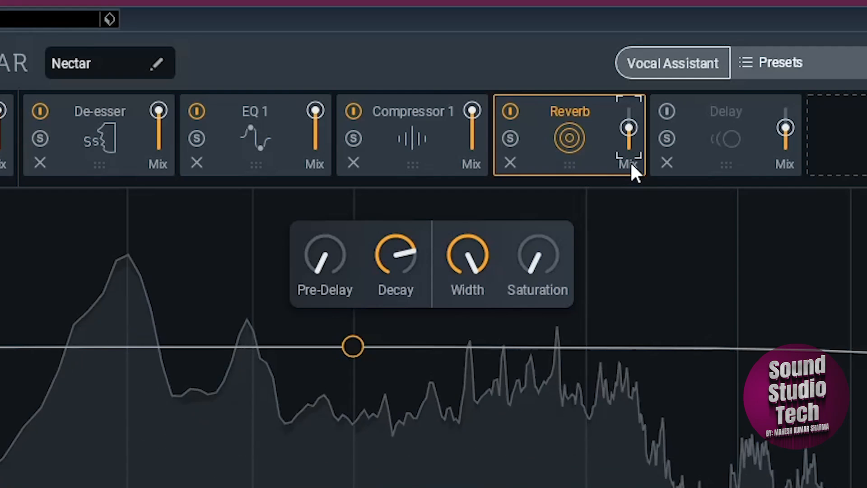
key("space")
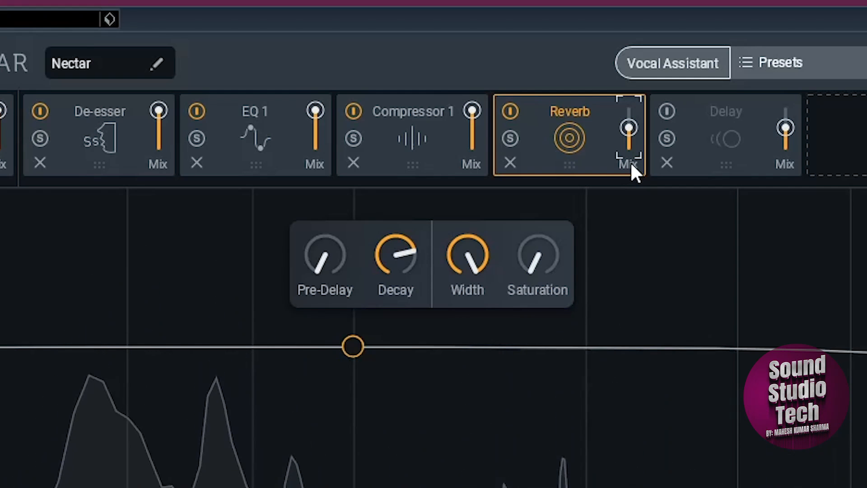
left_click(633, 161)
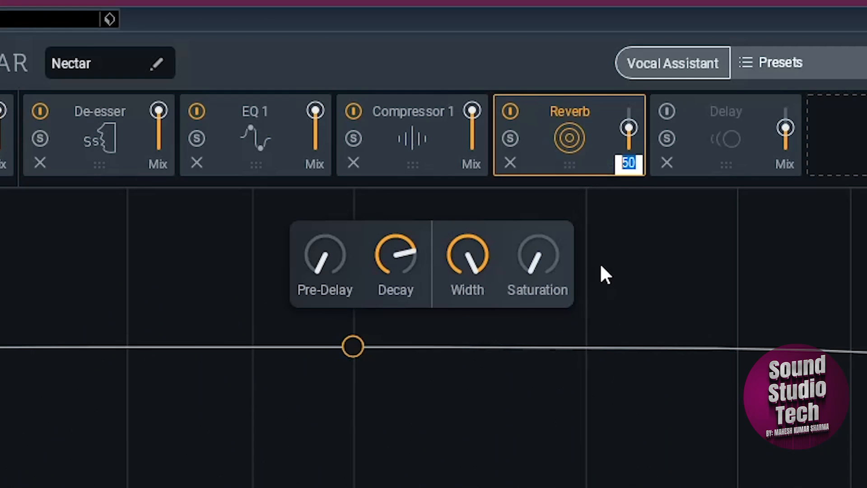
type("15")
key("Return")
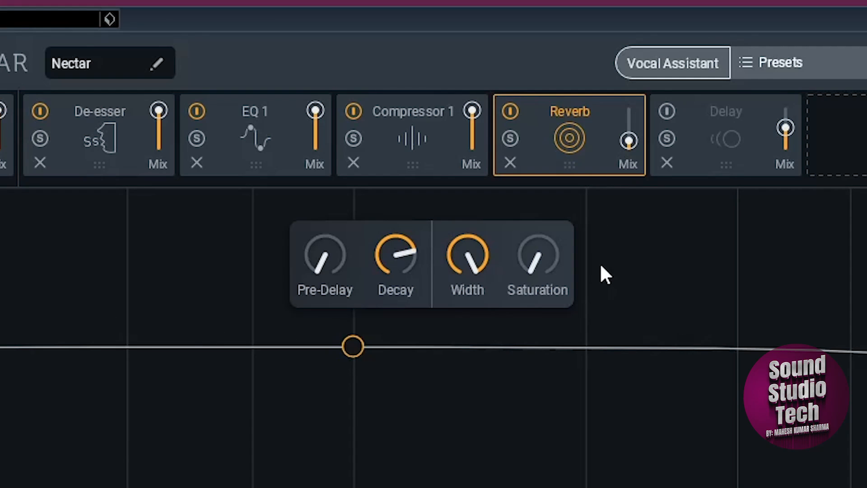
mouse_move(558, 274)
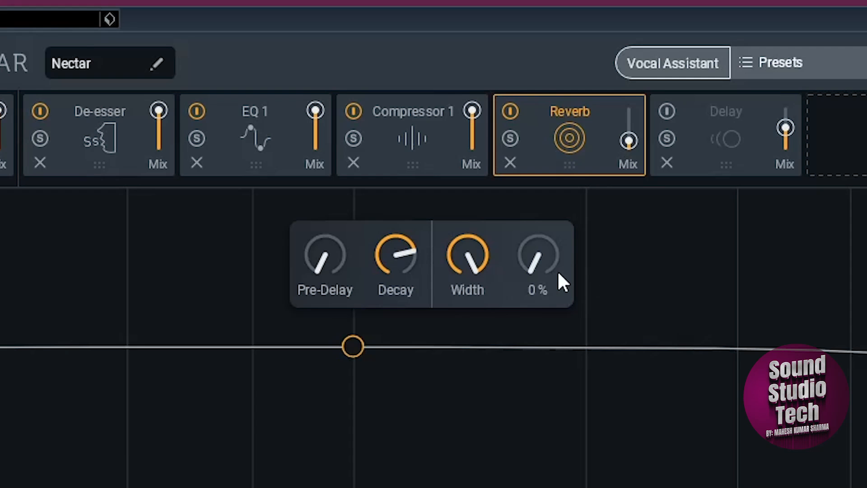
key("space")
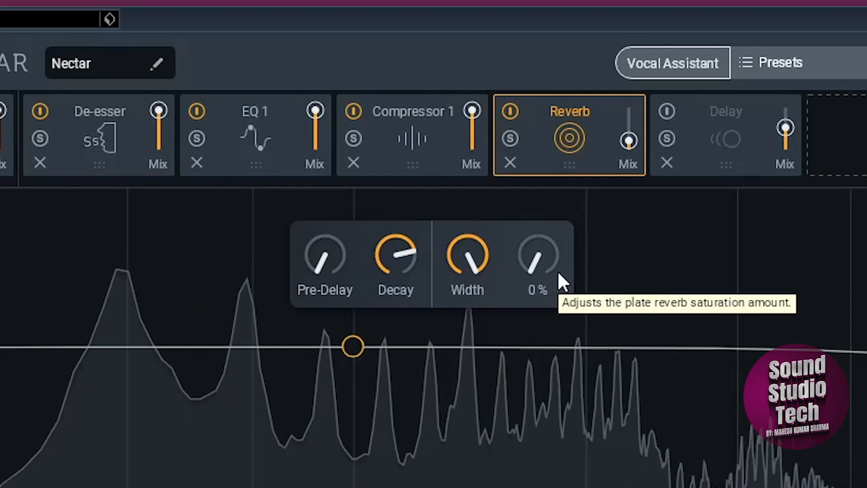
key("space")
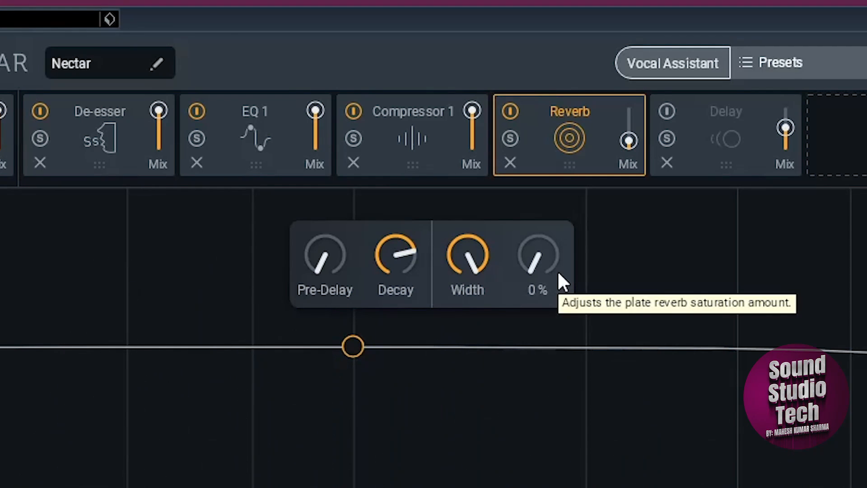
Step: Enable the Delay module, show its controls and switch both channels' delay times from note divisions to milliseconds
left_click(668, 112)
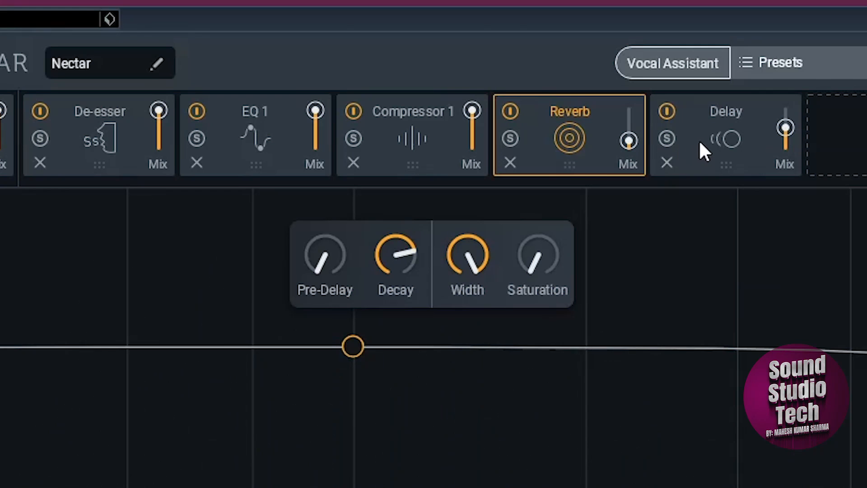
left_click(730, 140)
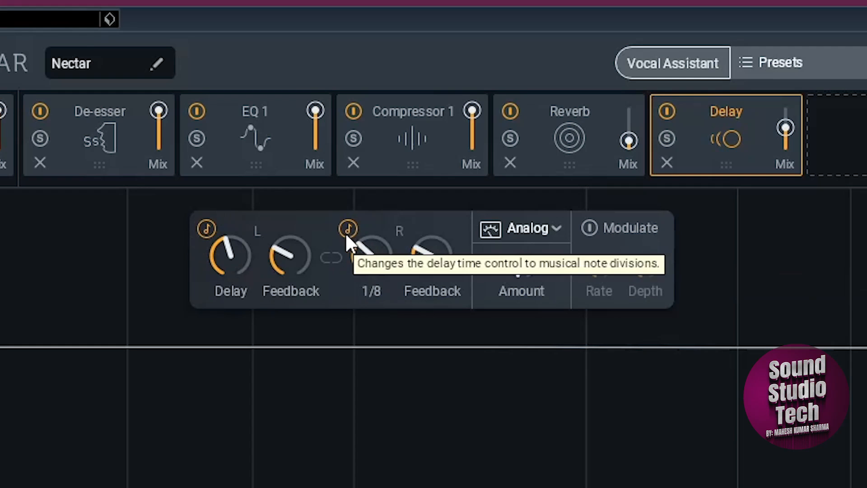
left_click(207, 230)
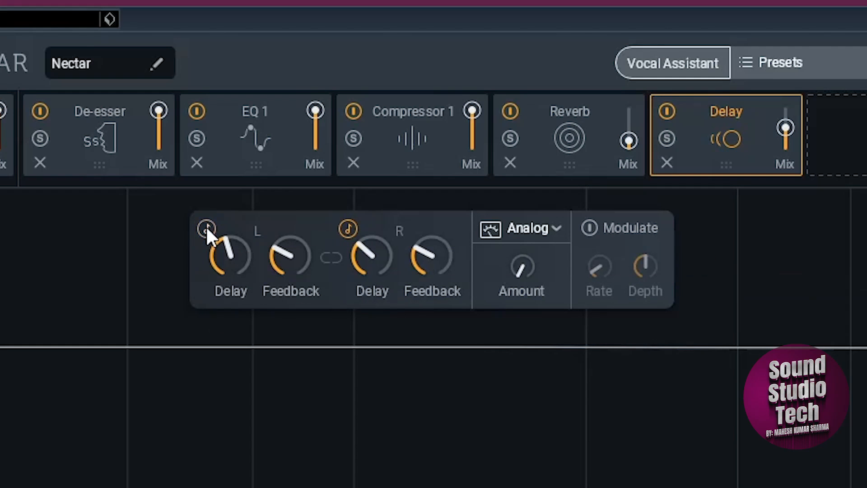
left_click(347, 228)
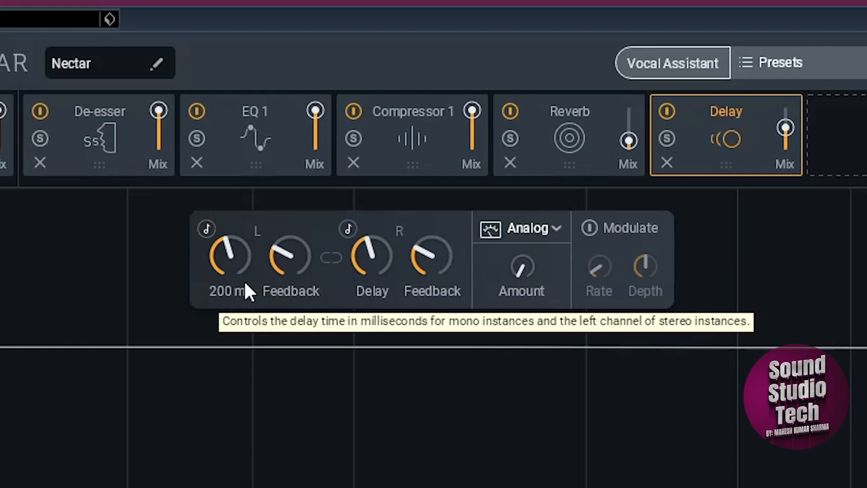
Step: Set the delay's left-channel feedback to 35%
left_click(289, 291)
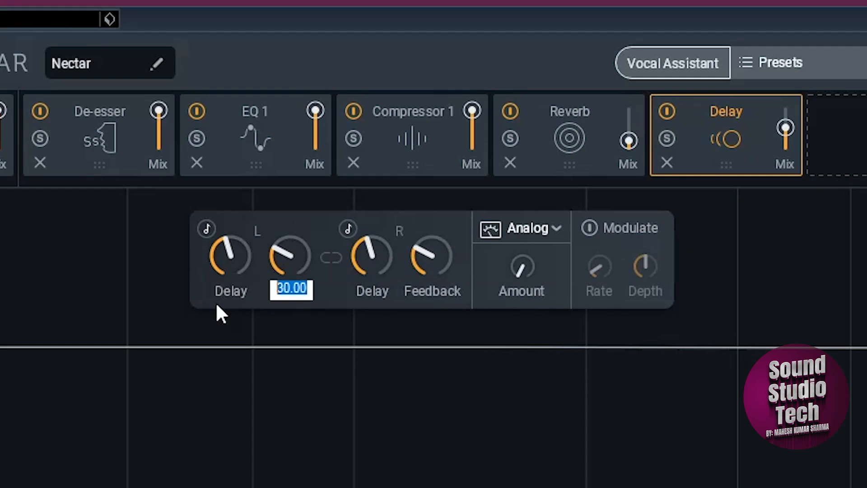
type("2")
key("BackSpace")
type("35")
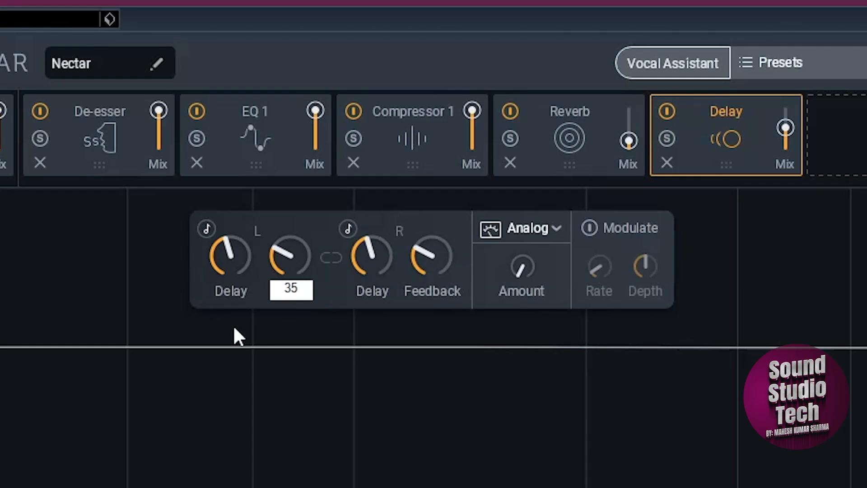
key("Return")
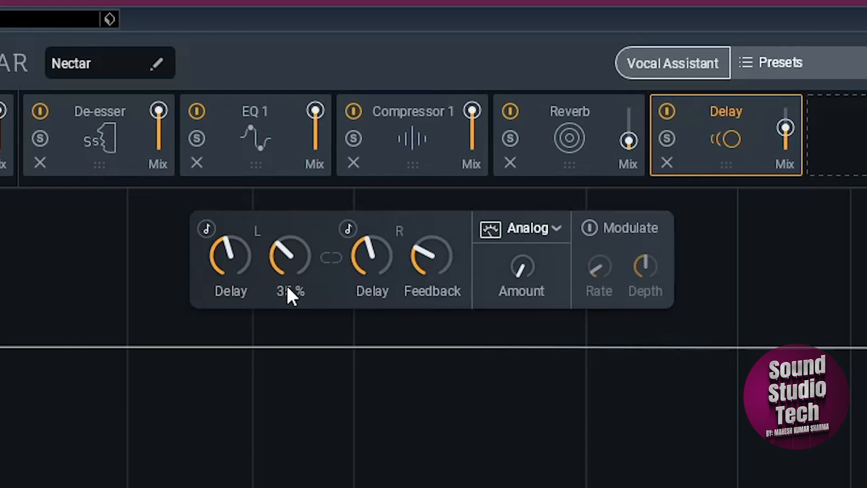
Step: Set the right channel's delay time to 250 ms and its feedback to 35%
left_click(224, 294)
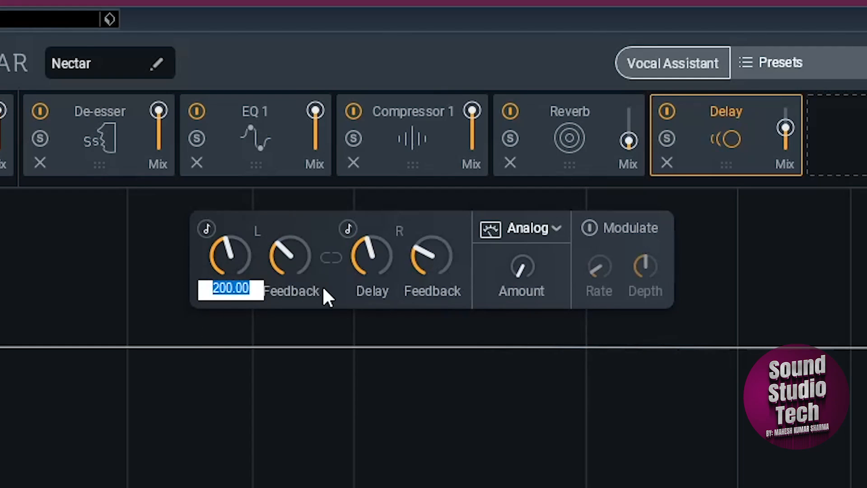
left_click(364, 293)
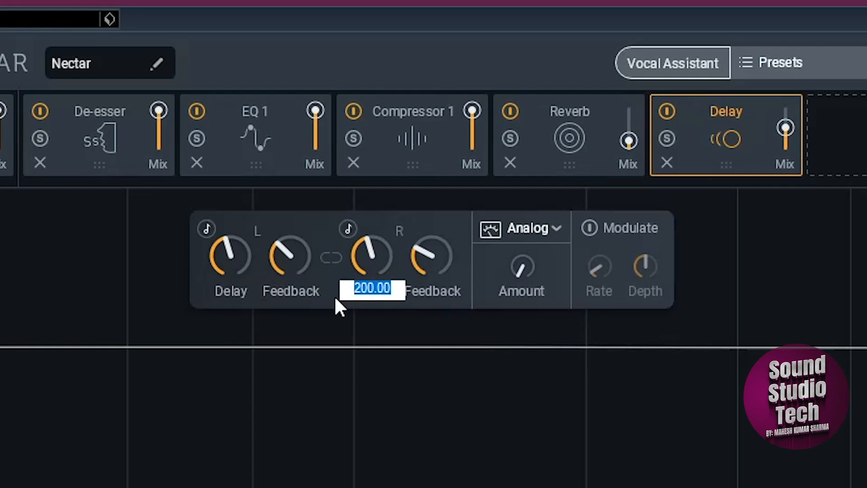
type("250")
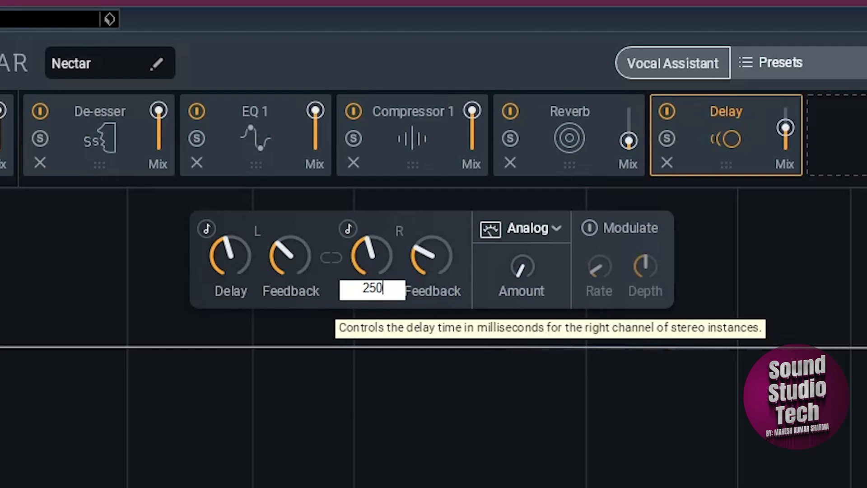
left_click(457, 218)
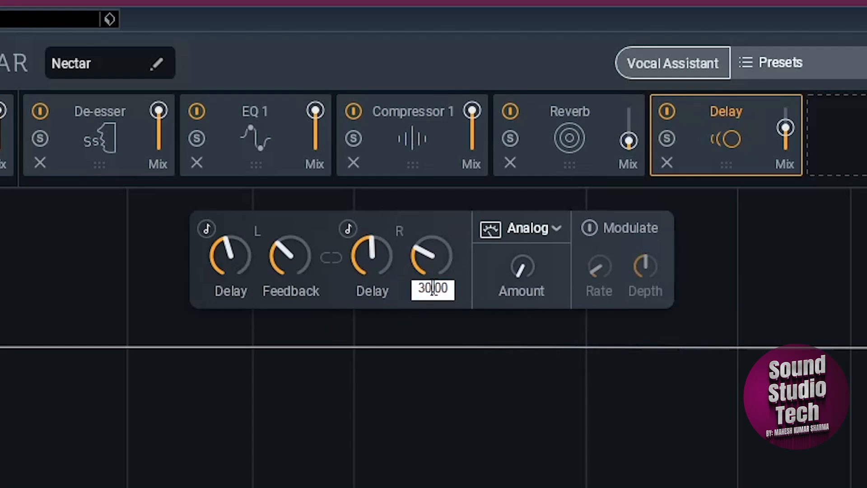
left_click_drag(433, 287, 372, 326)
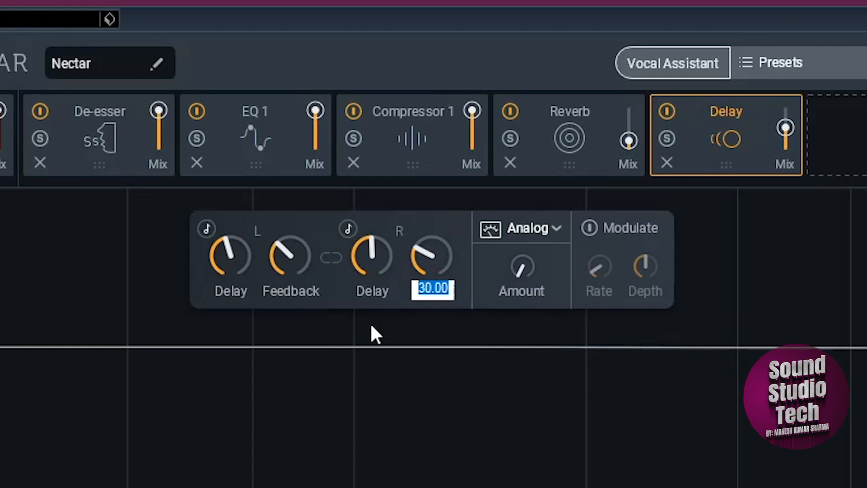
type("35")
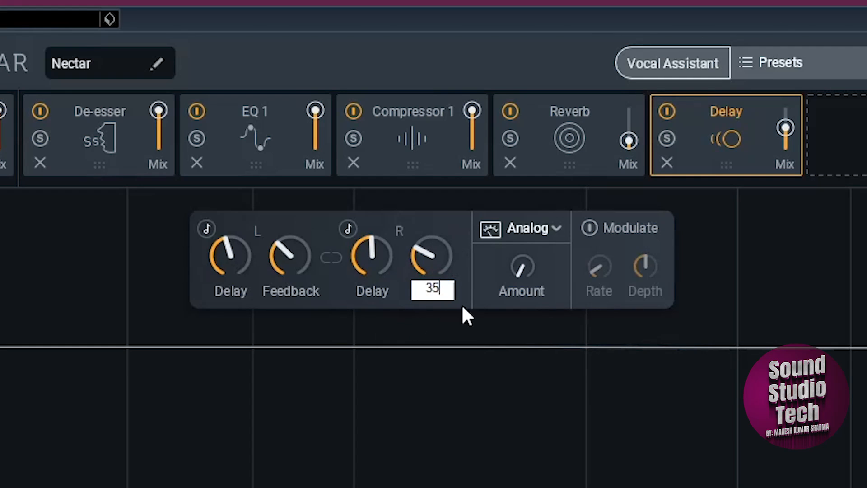
key("Return")
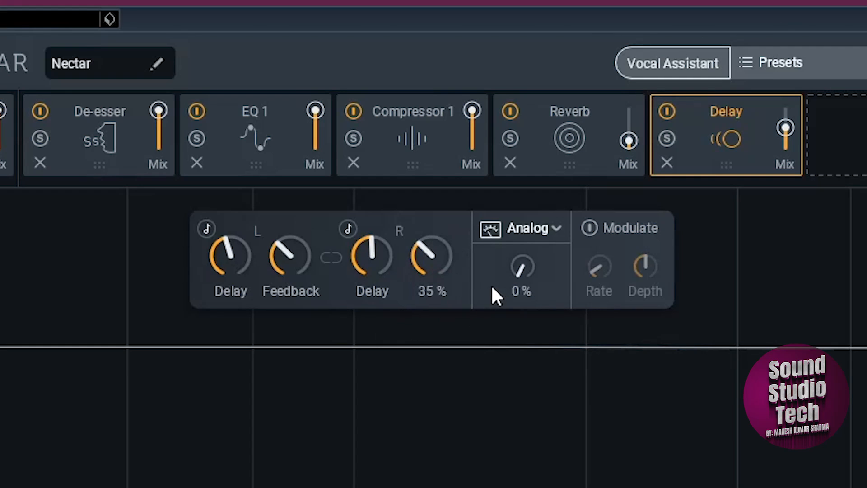
Step: Change the delay mode to Digital and audition the vocal with the Reverb module bypassed
left_click(541, 229)
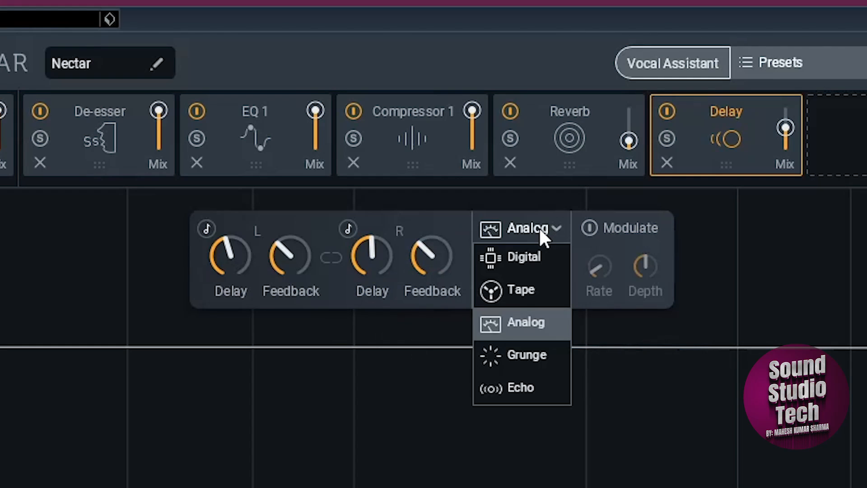
left_click(530, 256)
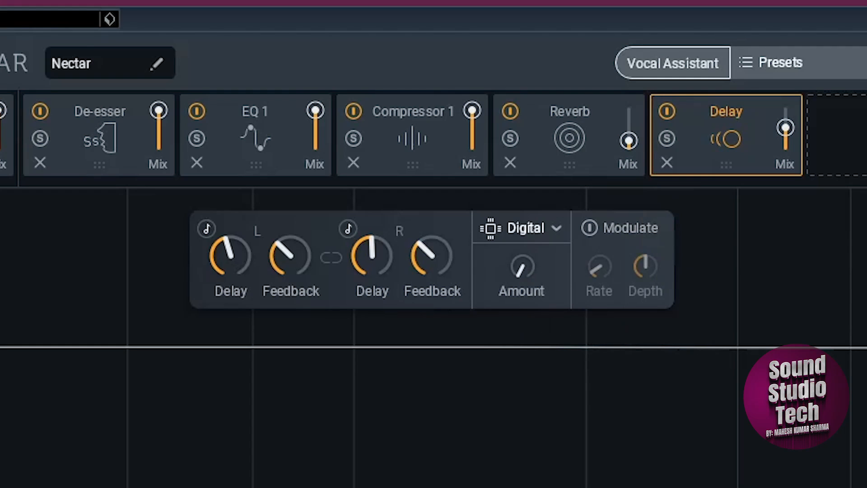
mouse_move(788, 131)
left_click(511, 110)
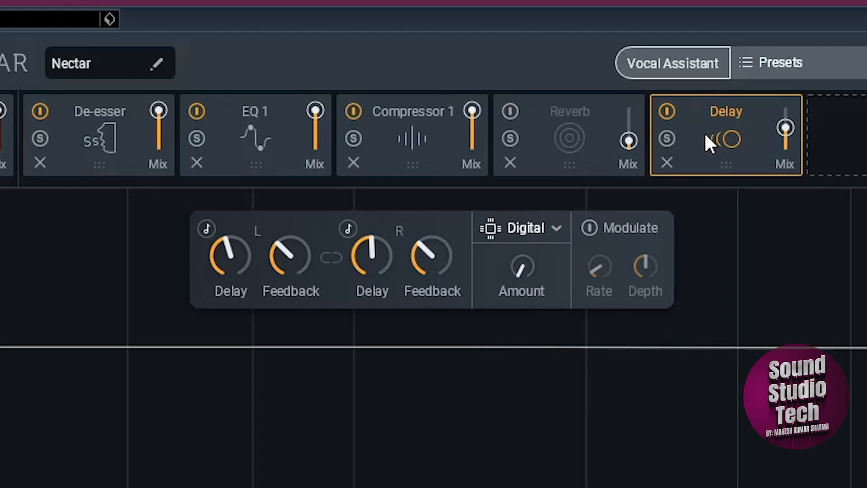
key("space")
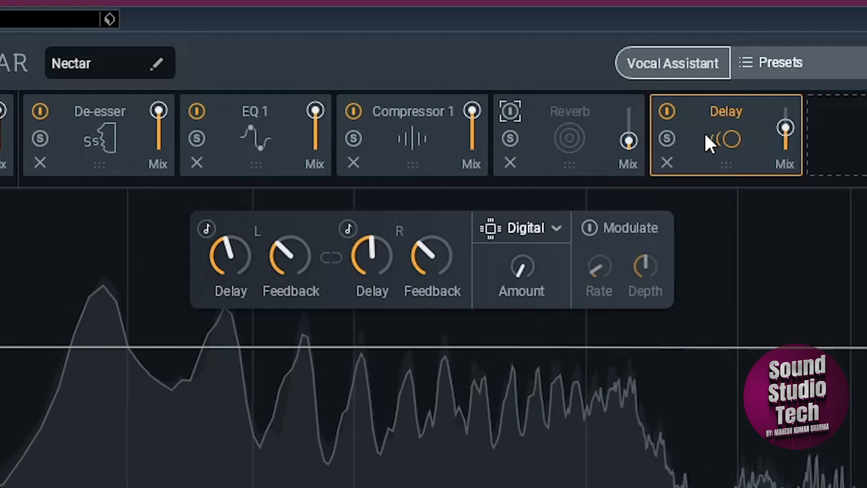
key("space")
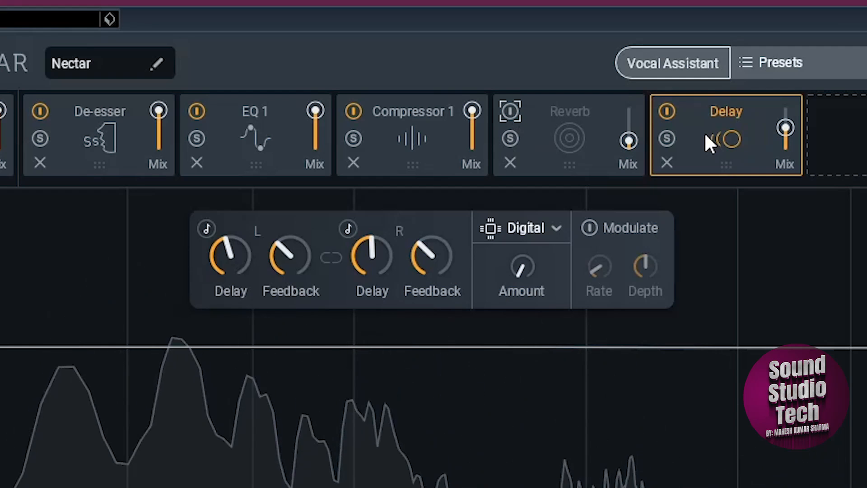
Step: Set the delay mix to 20, re-enable the Reverb module and close the Nectar 3 window
left_click(793, 164)
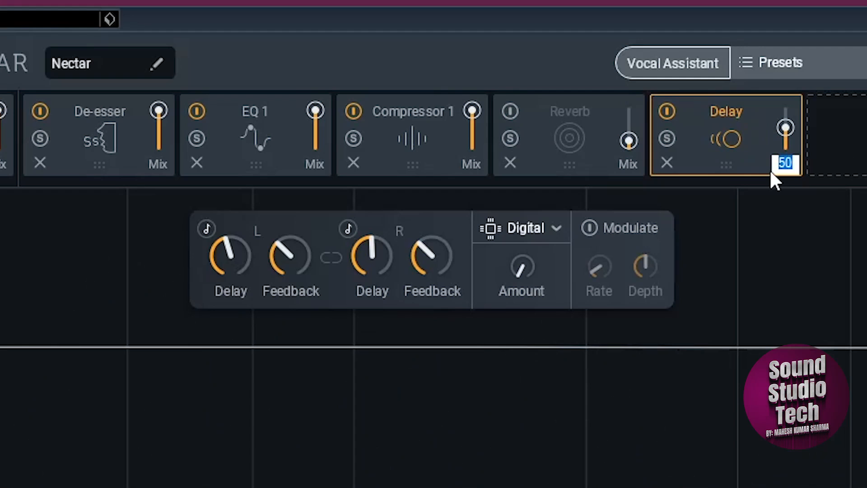
type("20")
left_click(511, 112)
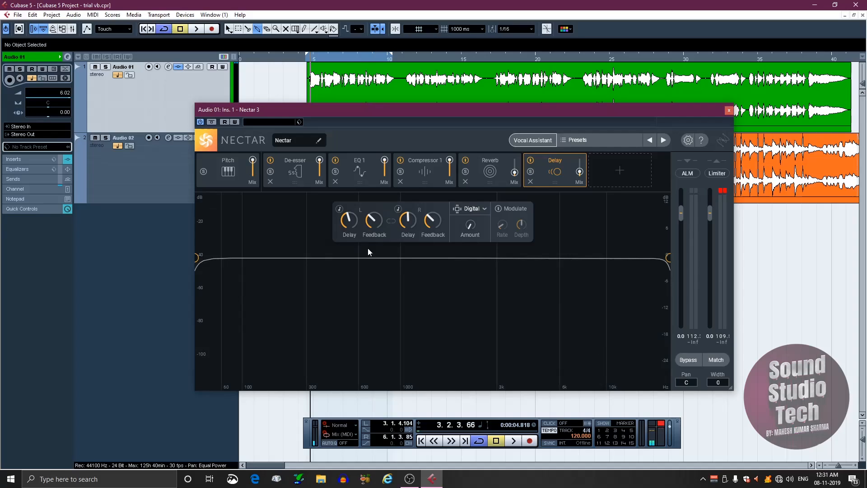
left_click(729, 111)
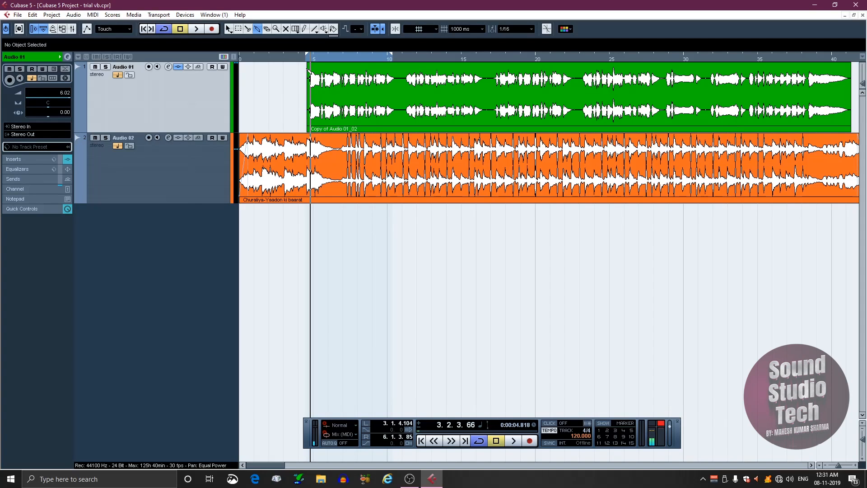
Step: Play the processed vocal together with the backing track from the left locator
key("KP_1")
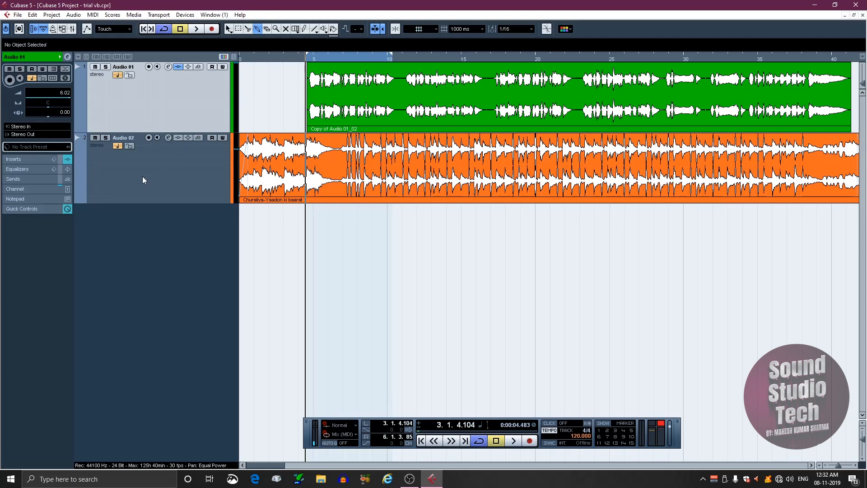
key("space")
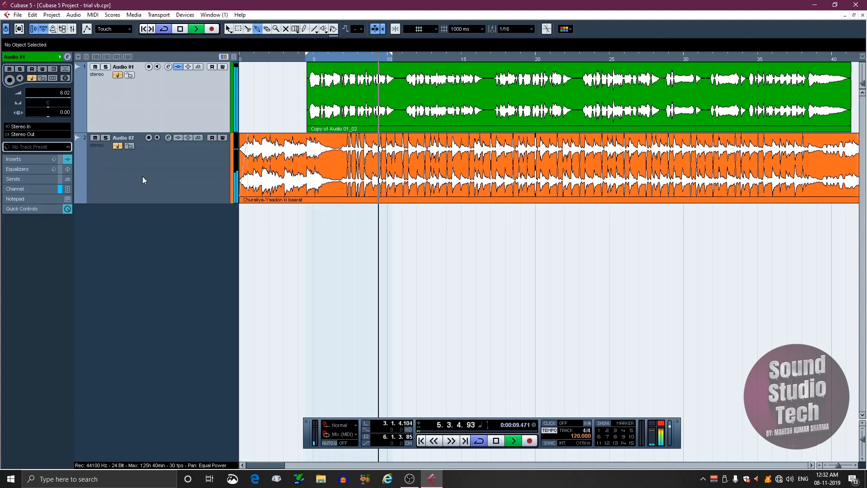
key("space")
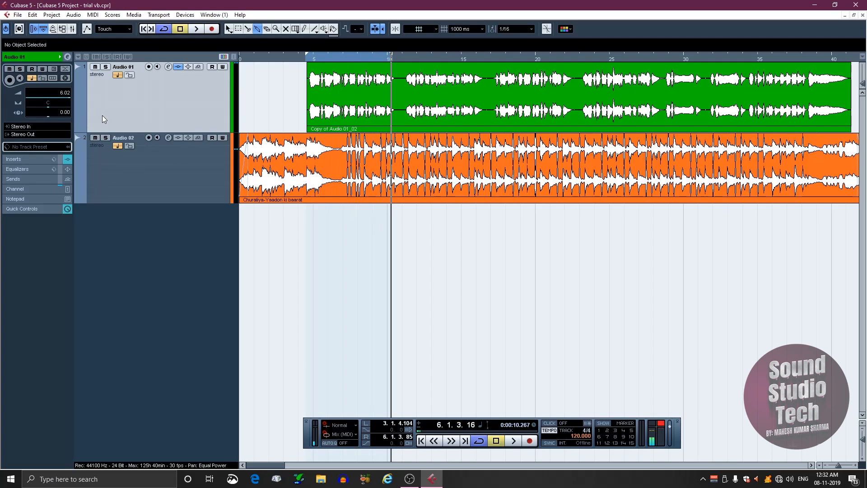
Step: Open the mixer, hide the input channels and show the level meters on all channels in the extended view
key("F3")
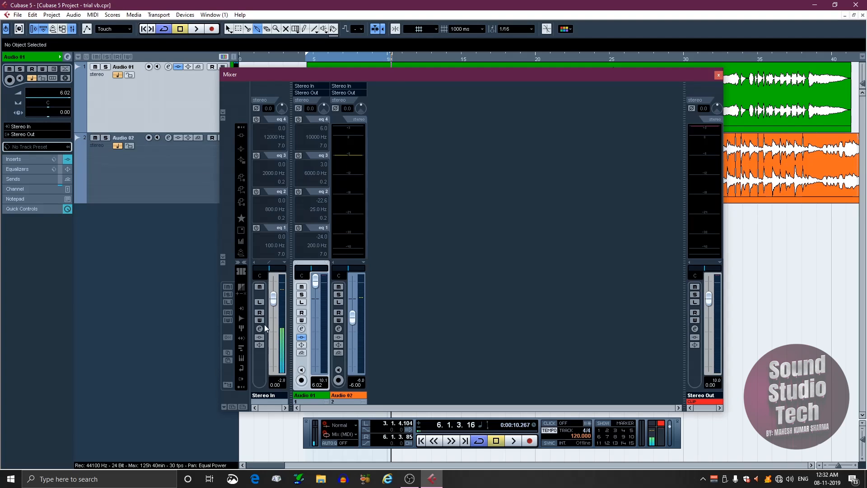
left_click(242, 287)
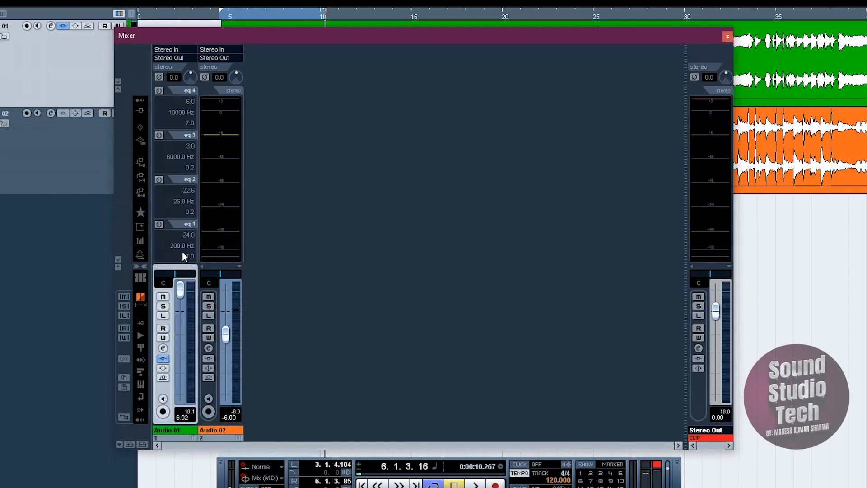
left_click(194, 267)
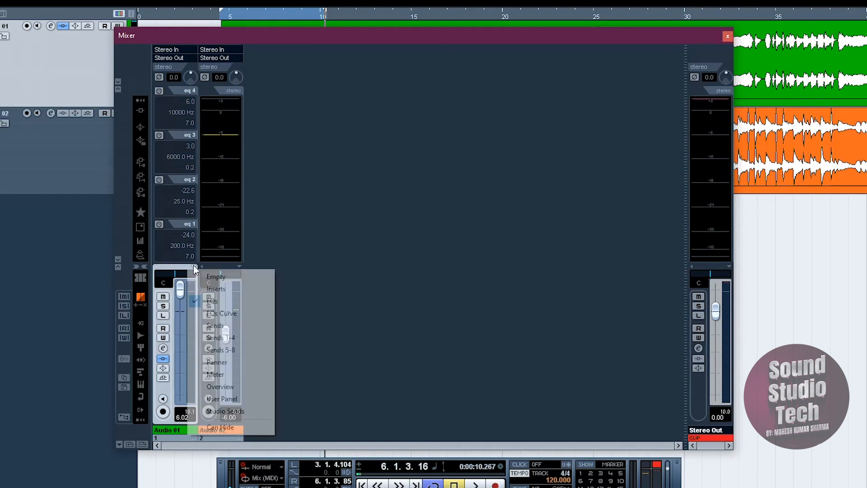
left_click(142, 240)
left_click(140, 241)
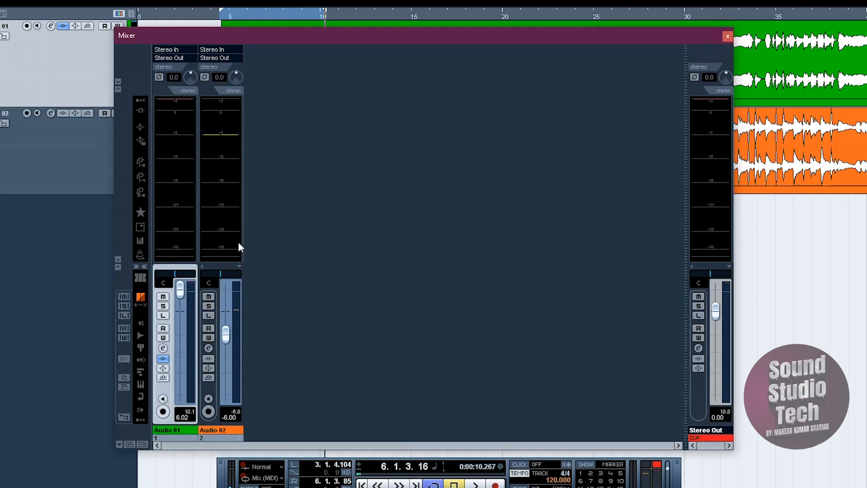
left_click_drag(324, 39, 376, 42)
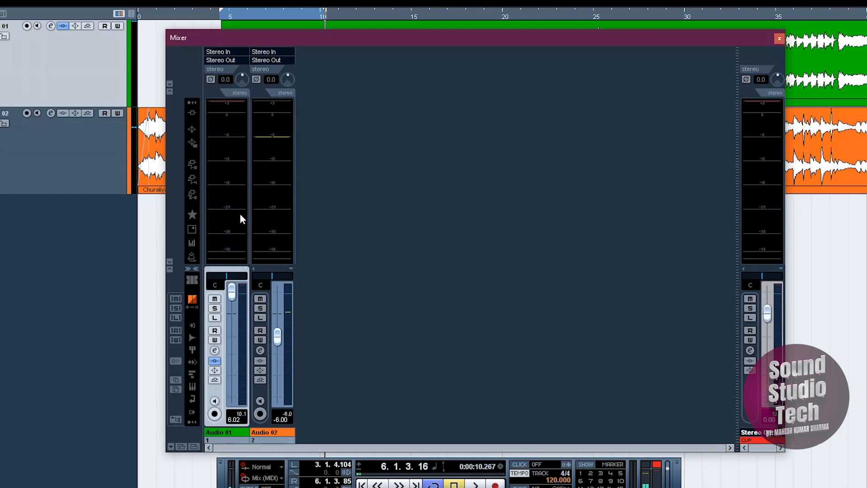
left_click_drag(337, 42, 359, 41)
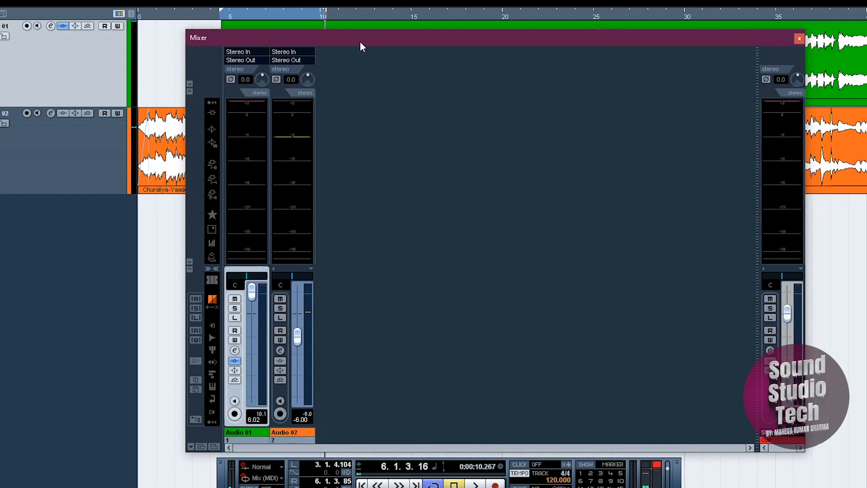
Step: Play the mix from the left locator to check the channel meters for clipping
key("KP_1")
key("space")
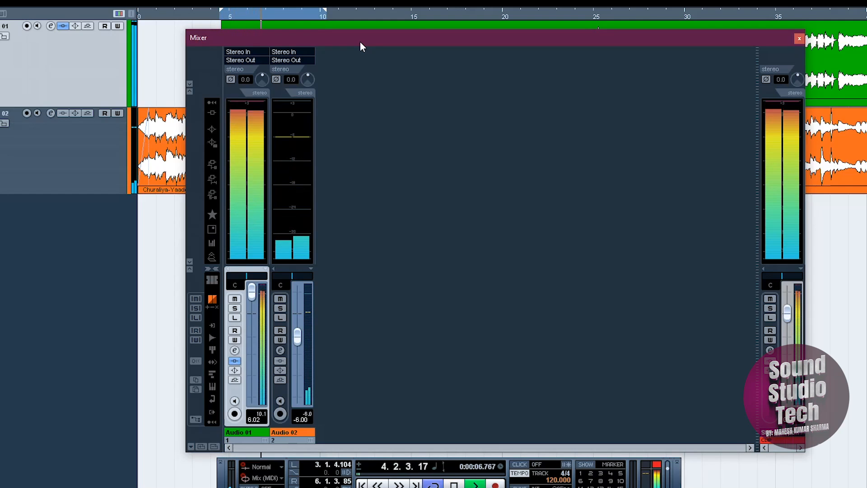
key("space")
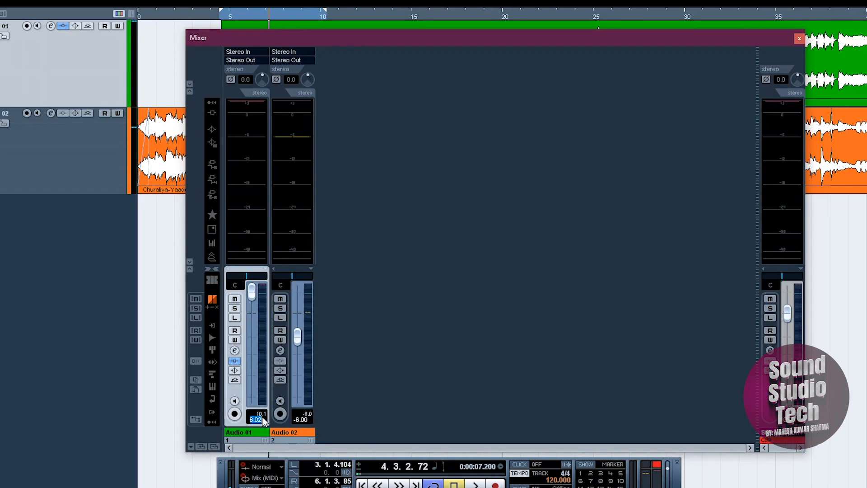
Step: Set the Audio 01 channel's level to -3 dB, clear the Stereo Out clip indicator and audition the mix
type("-3")
left_click_drag(364, 41, 359, 60)
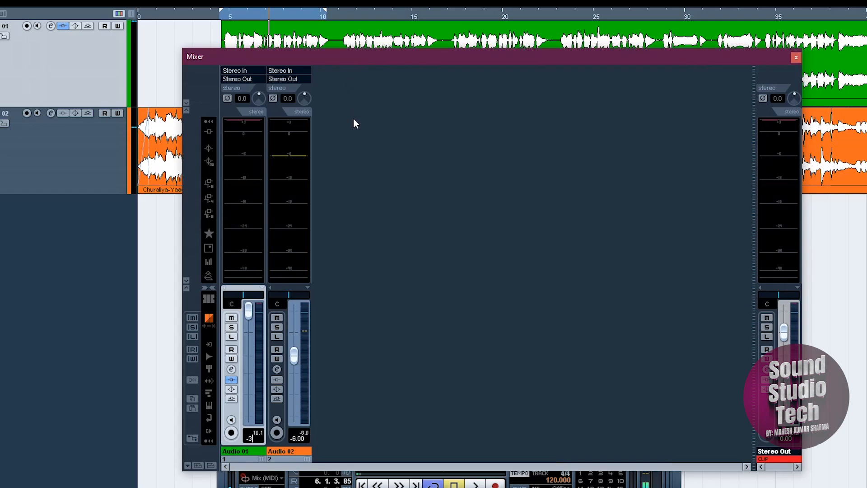
left_click(784, 460)
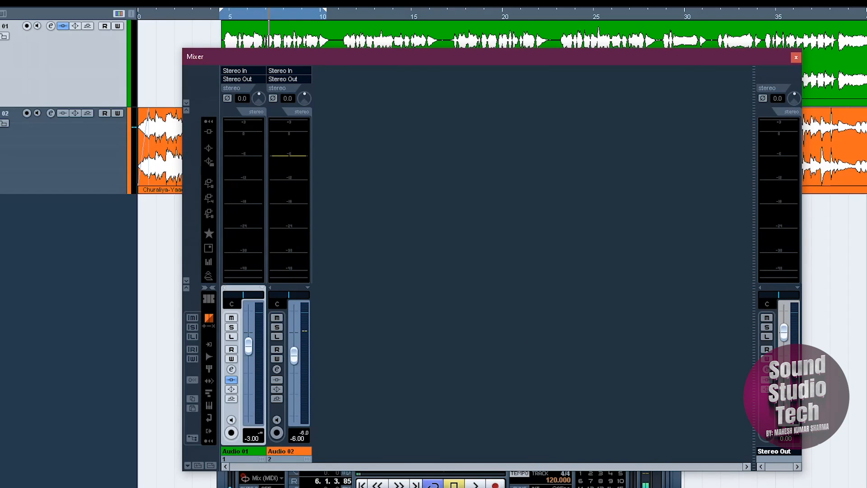
key("space")
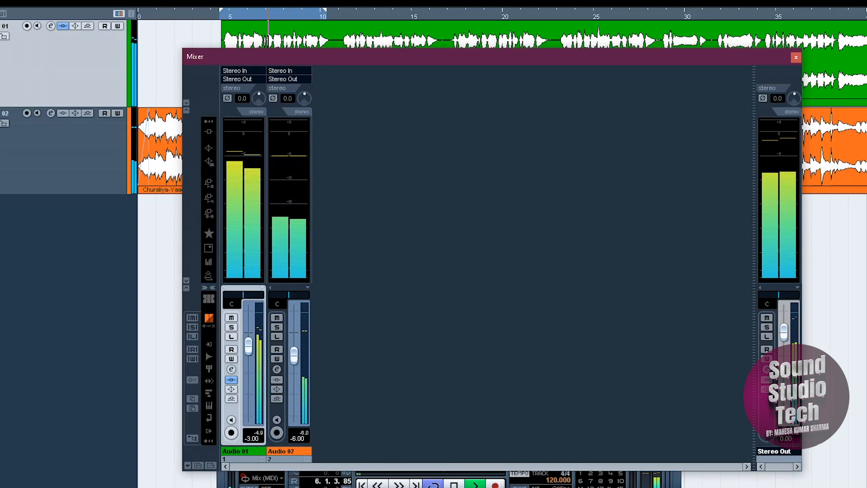
key("space")
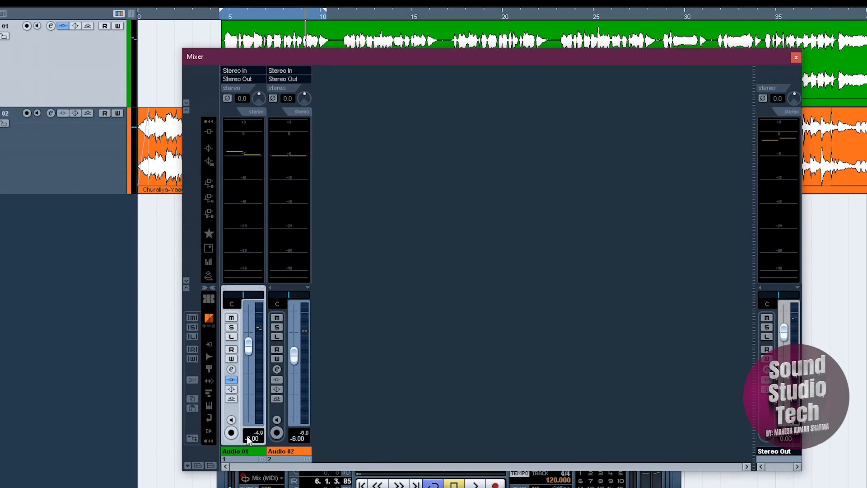
Step: Set the Audio 01 channel's level to -2 dB with its pan centred
left_click(247, 345)
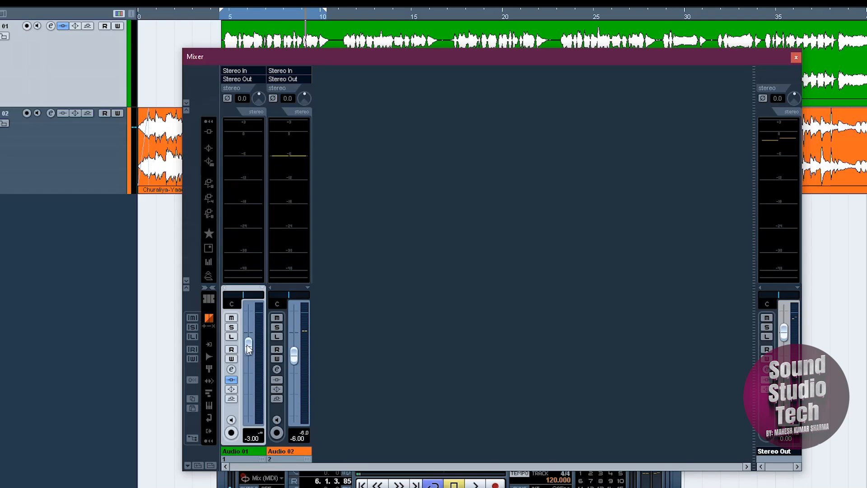
left_click(229, 296)
left_click_drag(248, 352, 249, 366)
left_click(301, 441)
left_click(255, 438)
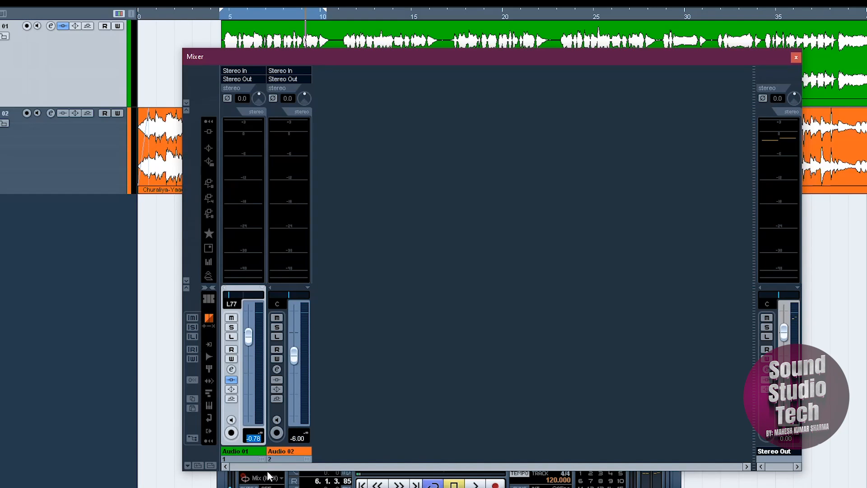
type("-2")
key("Return")
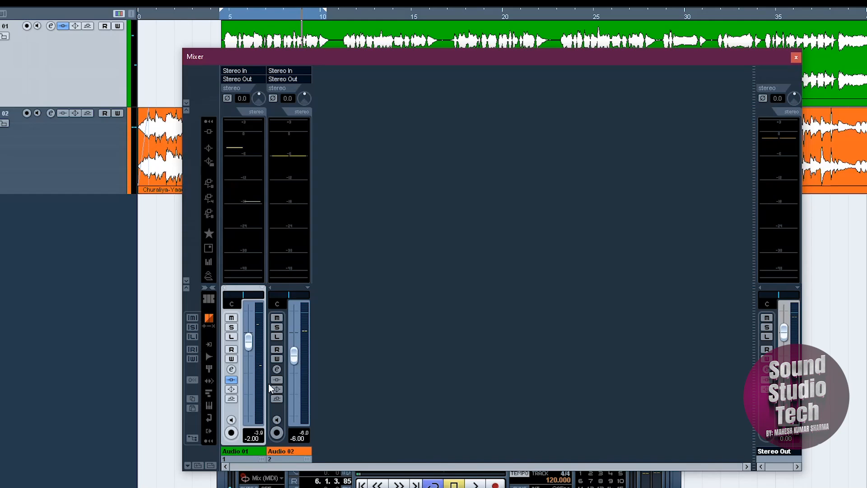
Step: Play the mix and set the Audio 01 channel's level to -1 dB during playback
key("space")
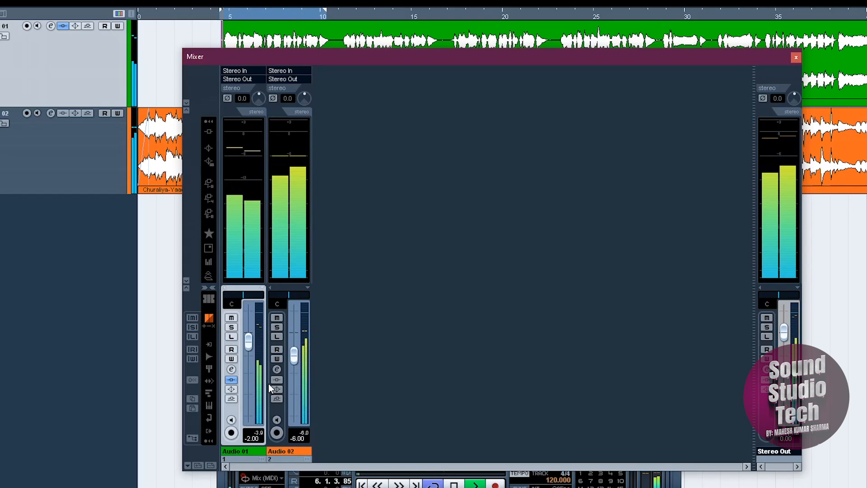
left_click(251, 438)
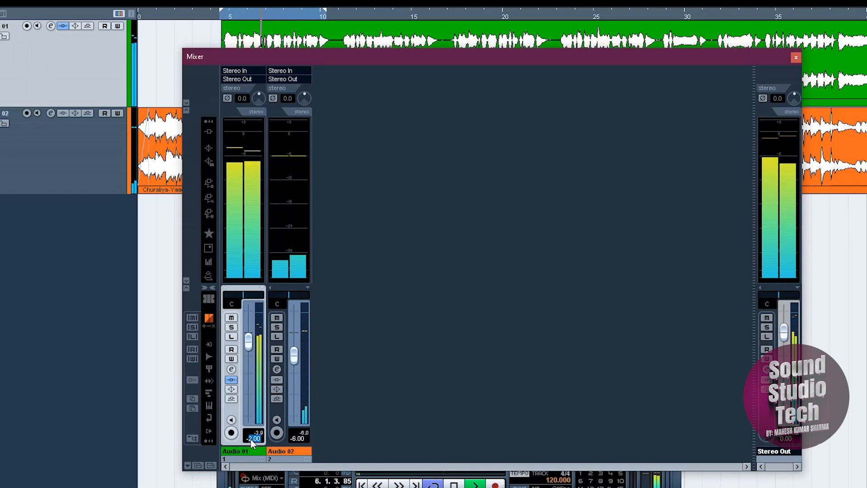
type("-1")
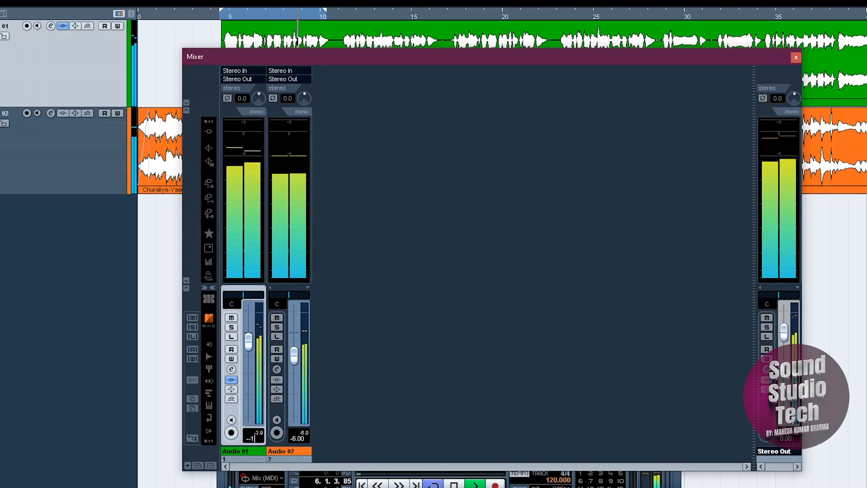
key("Return")
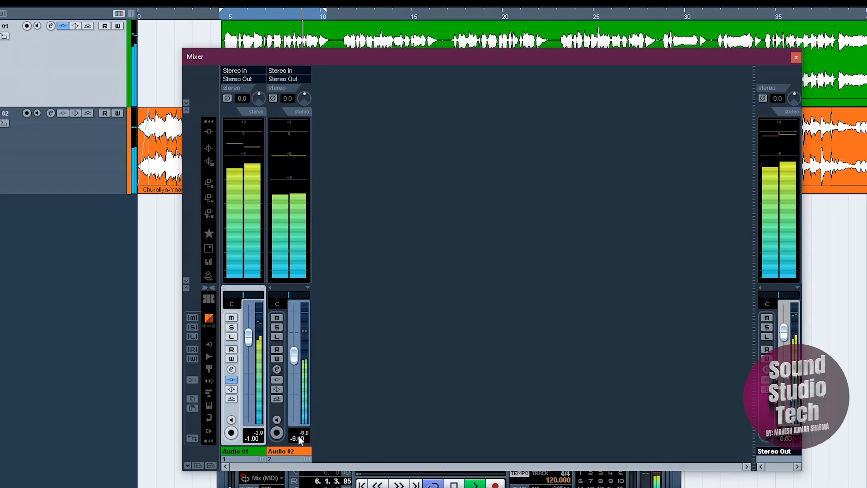
Step: Close the mixer and play the full vocal together with the backing track
left_click(796, 57)
key("space")
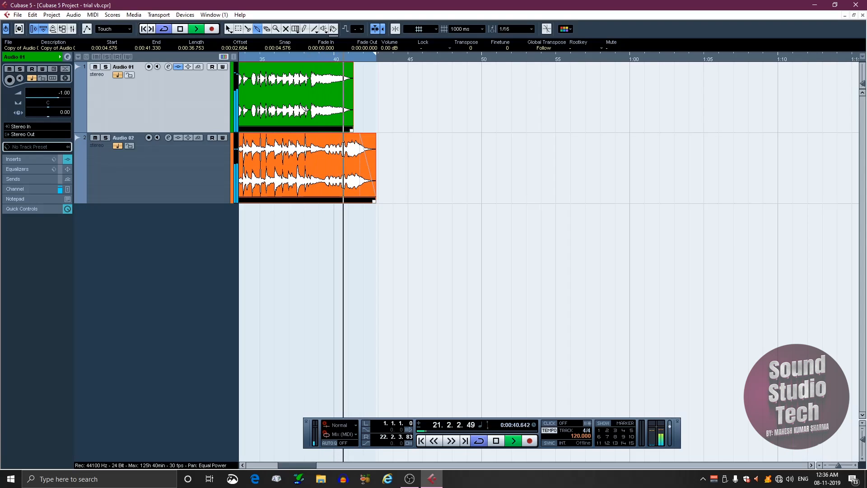
key("space")
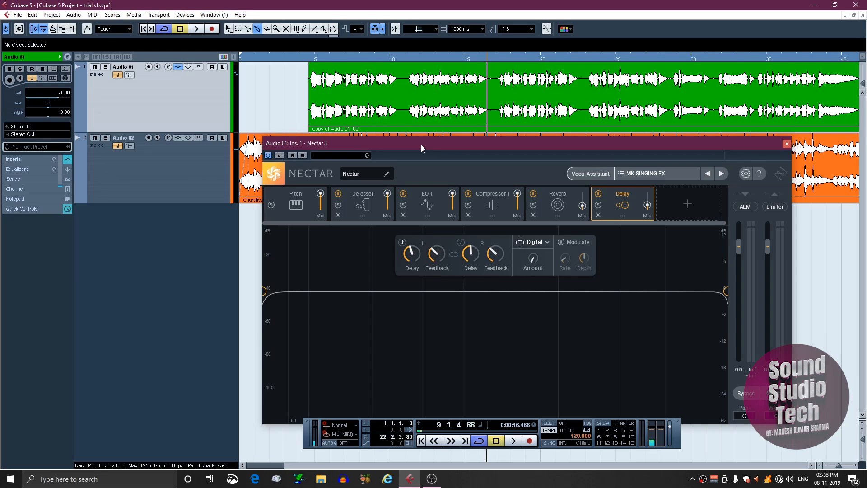
Step: Show Nectar 3's EQ 1 module and play the vocal to examine its spectrum against the EQ curve
left_click(428, 207)
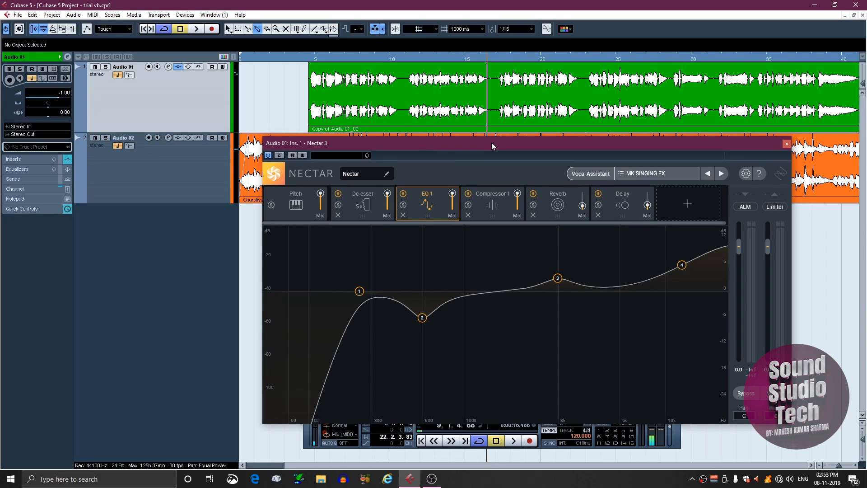
left_click_drag(491, 141, 491, 136)
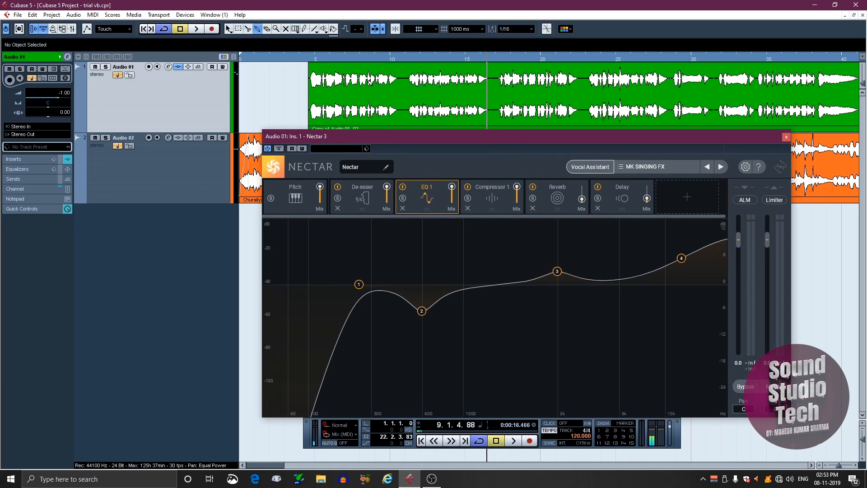
key("space")
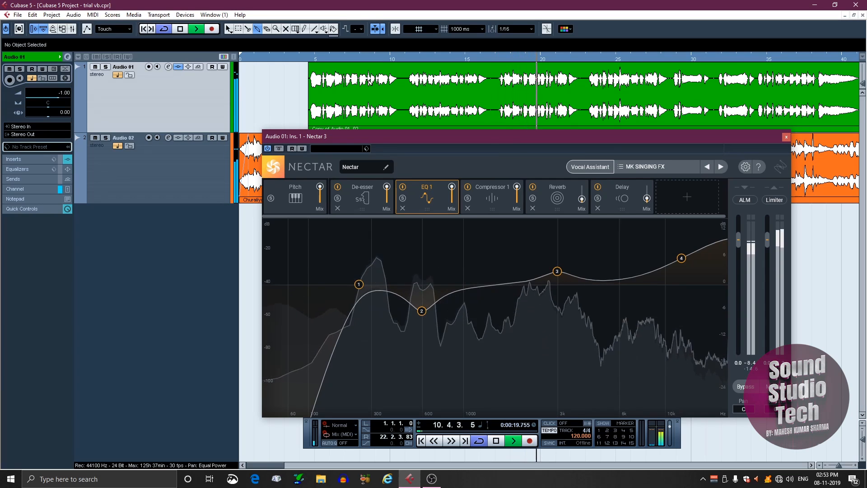
key("space")
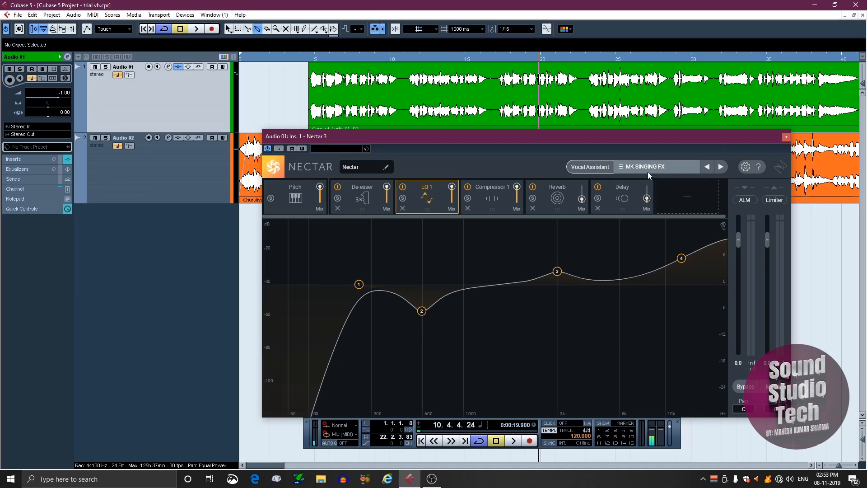
Step: Save the current Nectar 3 settings as a new preset named SST 1 and close the preset browser
left_click(673, 168)
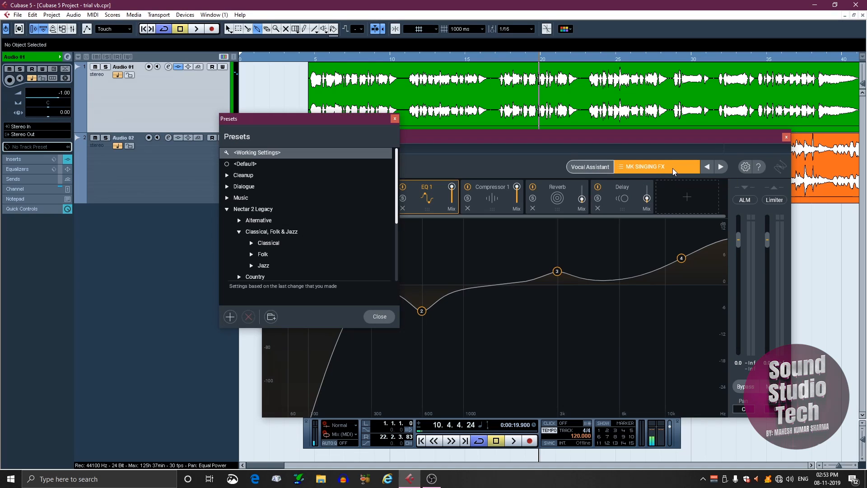
left_click(230, 316)
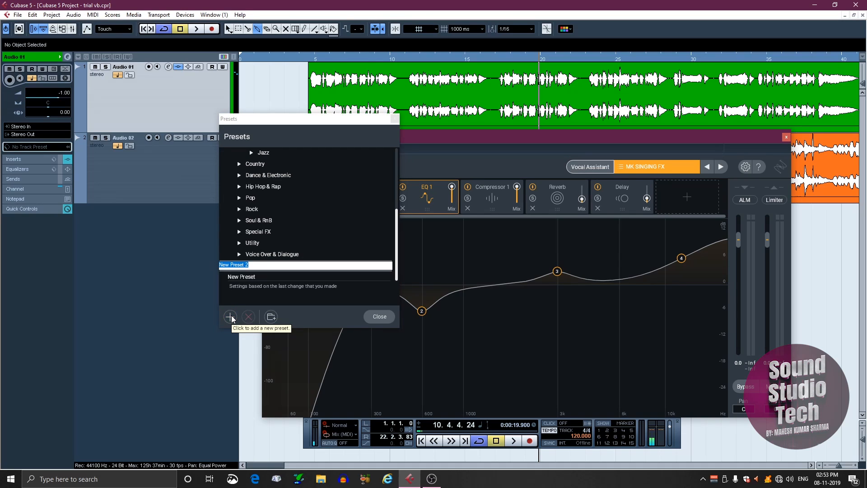
type("SST 1")
left_click(230, 317)
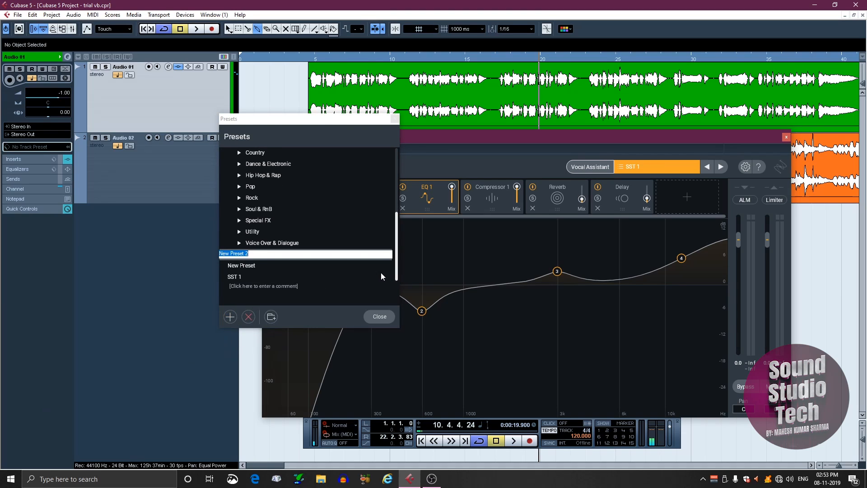
left_click(383, 317)
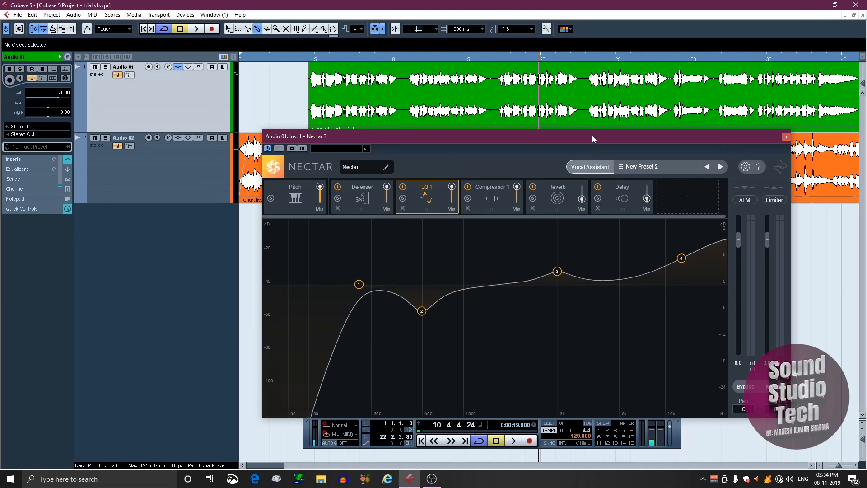
Step: Remove the Delay, Reverb, Compressor 1, EQ 1 and De-esser modules from the Nectar 3 chain
left_click_drag(556, 140, 524, 152)
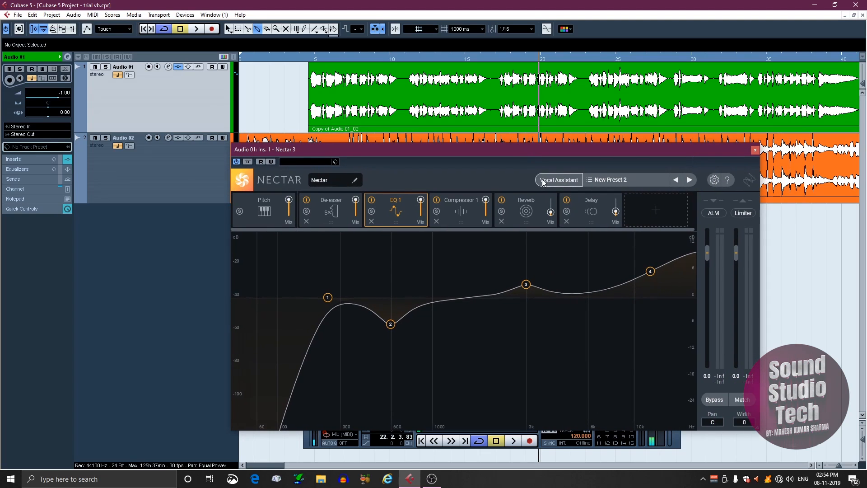
left_click(566, 221)
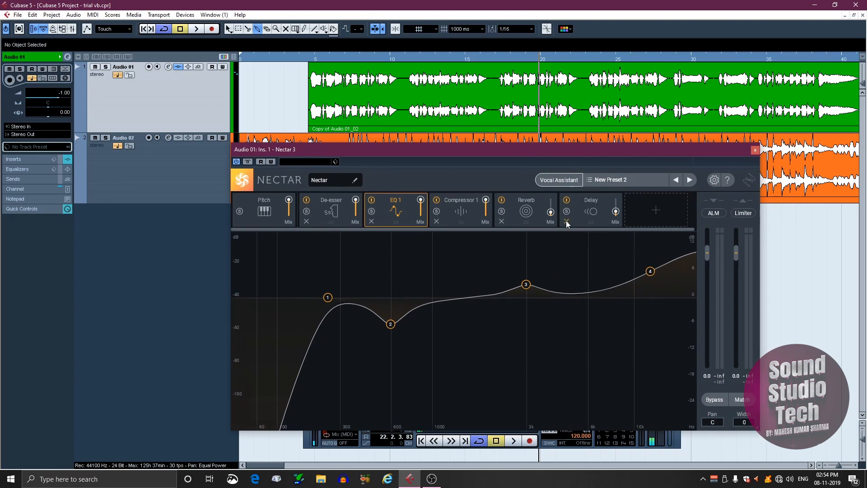
left_click(501, 222)
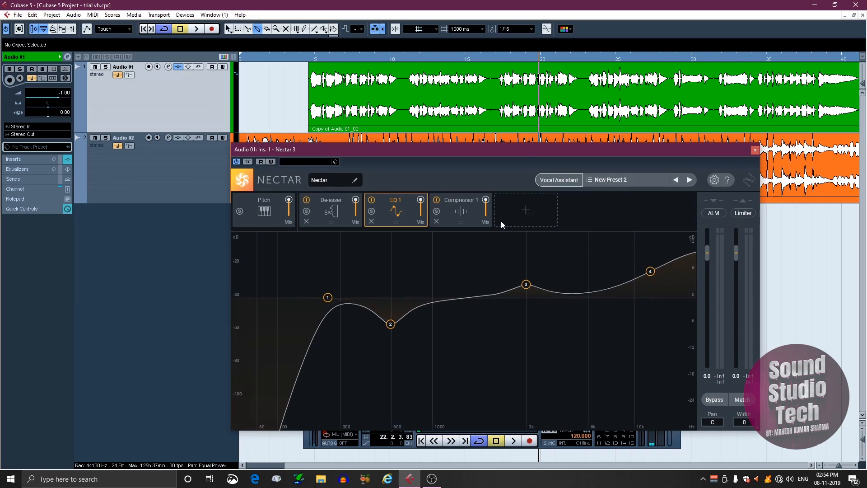
left_click(437, 220)
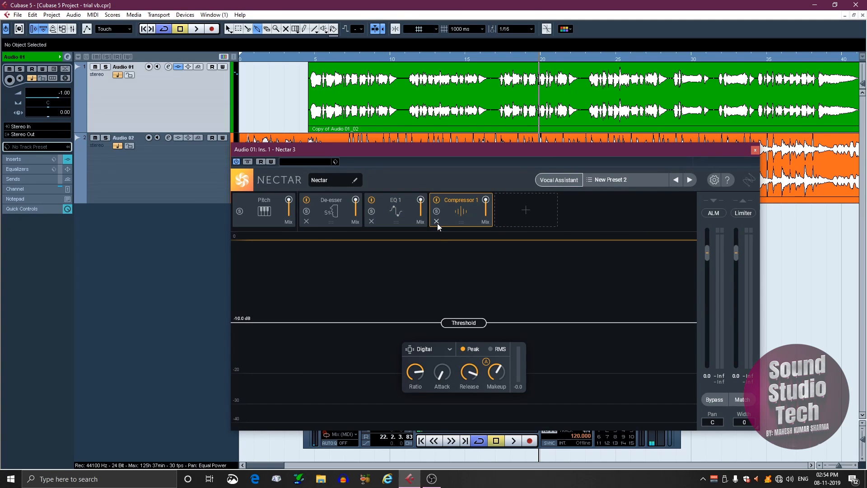
left_click(436, 221)
left_click(372, 221)
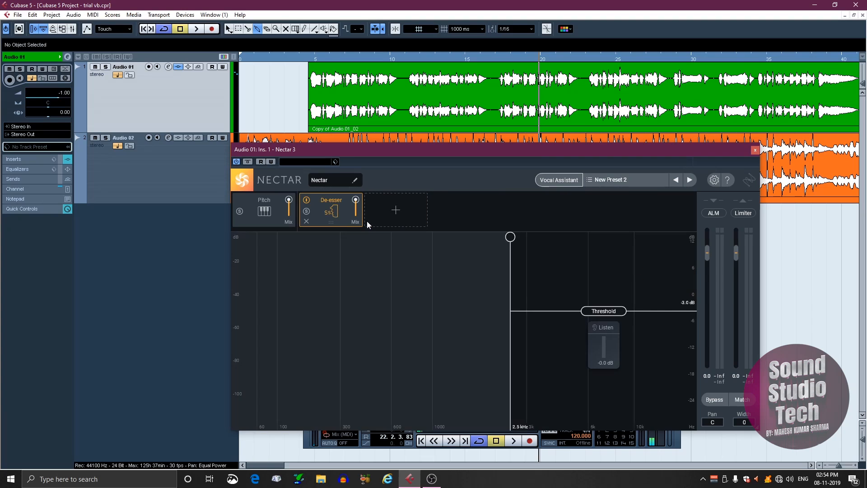
left_click(307, 221)
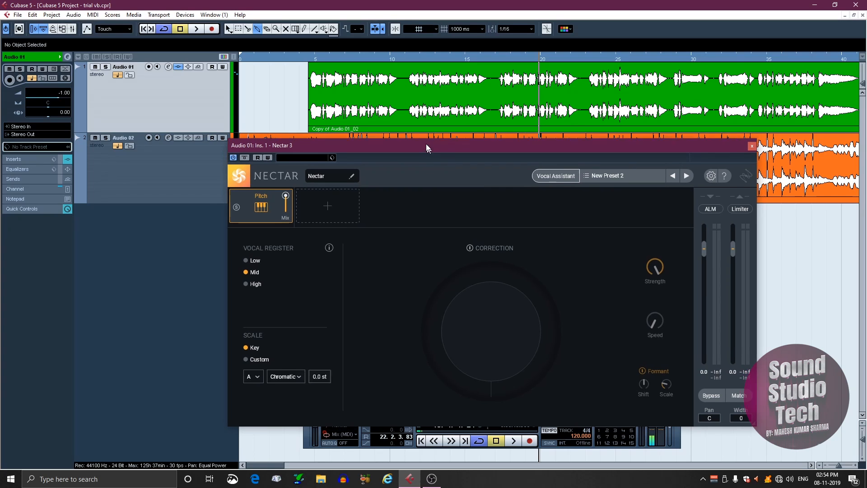
Step: Play the Audio 01 vocal through the reduced Nectar 3 chain and mute the Audio 02 backing track to hear it alone
left_click_drag(430, 150, 416, 129)
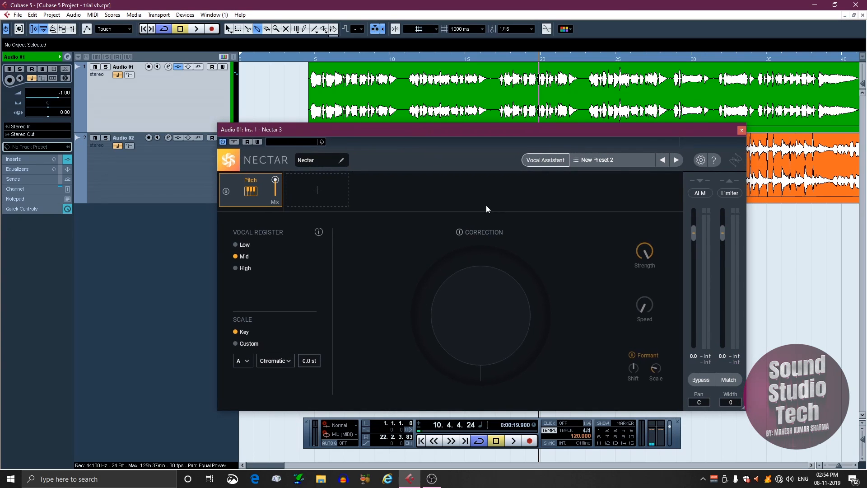
left_click(408, 57)
key("space")
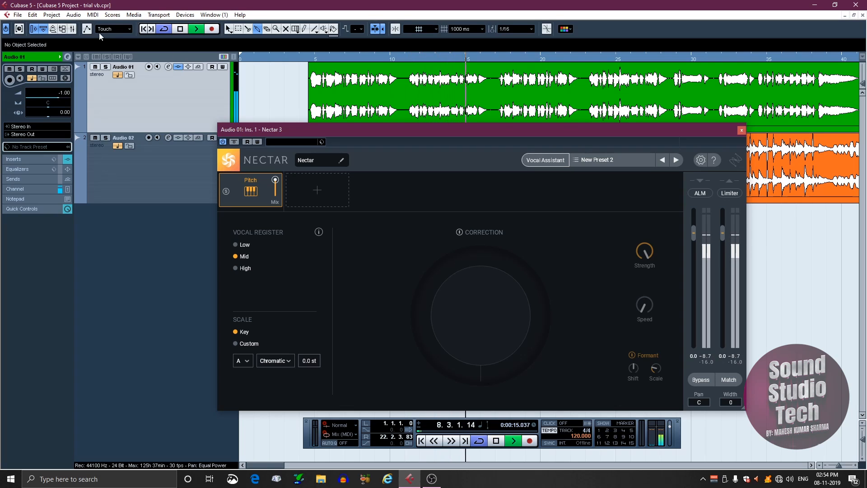
left_click(95, 137)
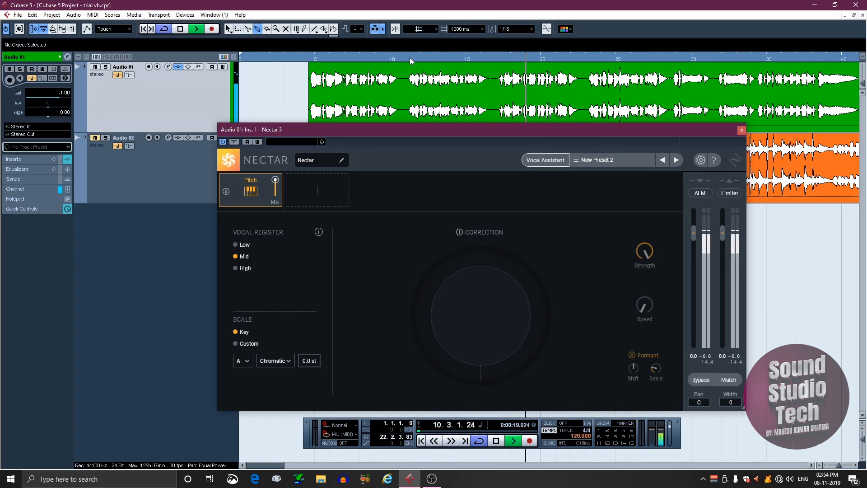
key("space")
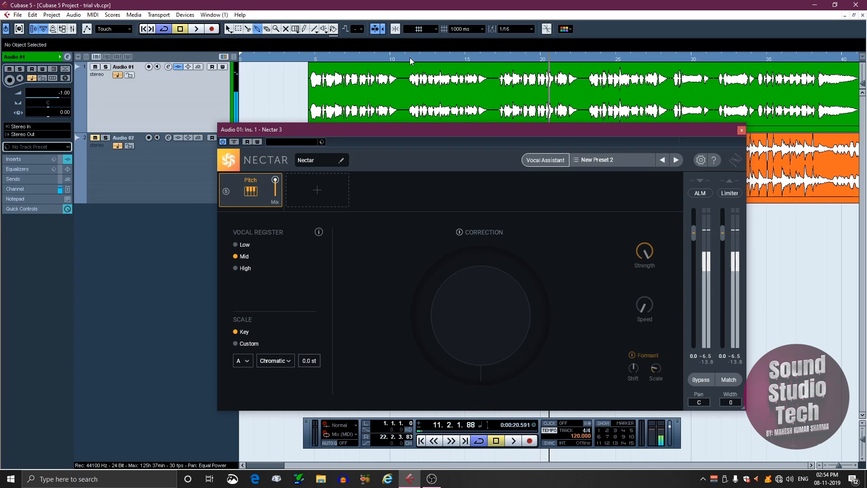
Step: Load the saved SST 1 preset in Nectar 3, close the preset browser and play the vocal through the restored chain
left_click(620, 161)
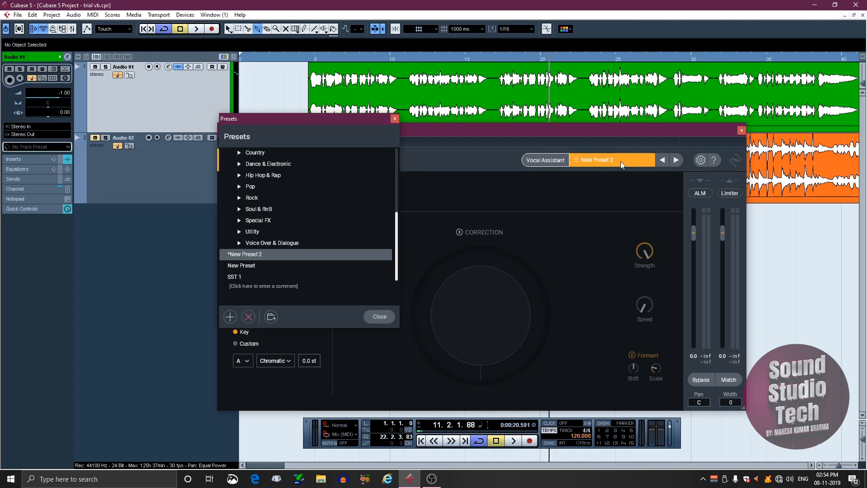
left_click(233, 277)
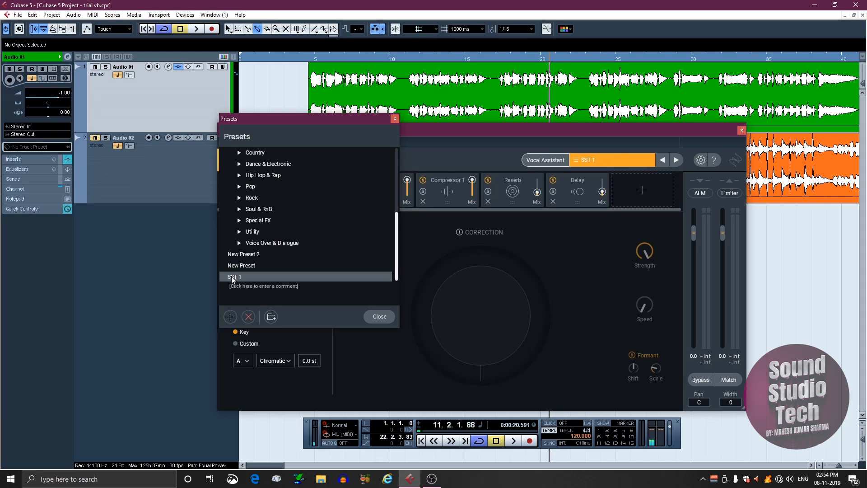
left_click(379, 316)
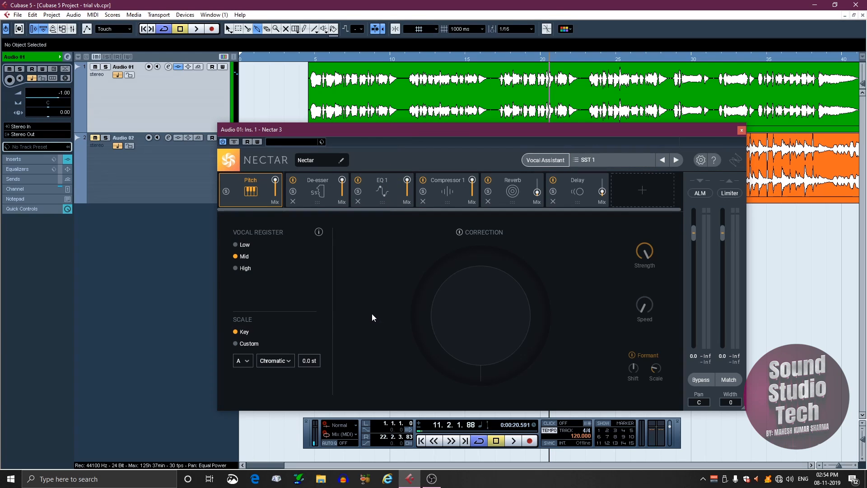
key("space")
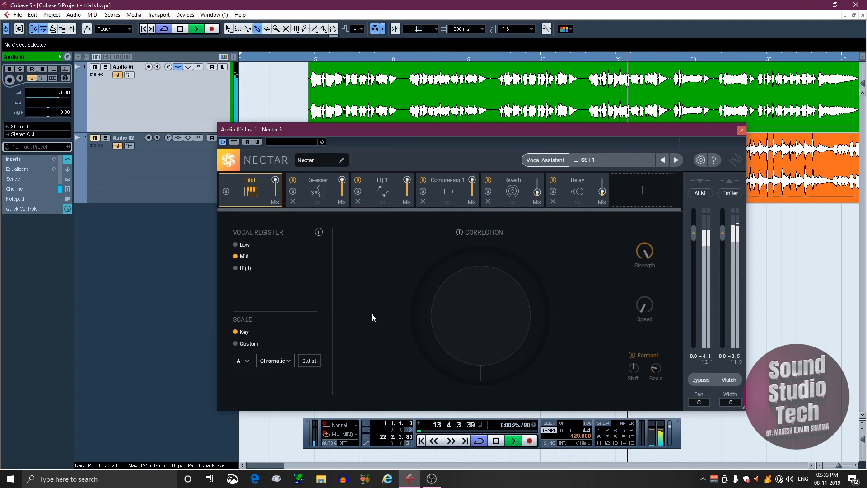
key("space")
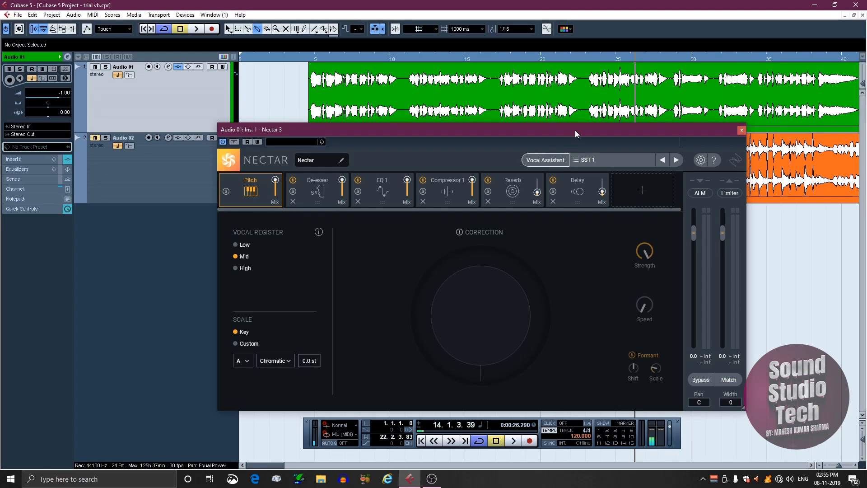
left_click_drag(576, 131, 611, 144)
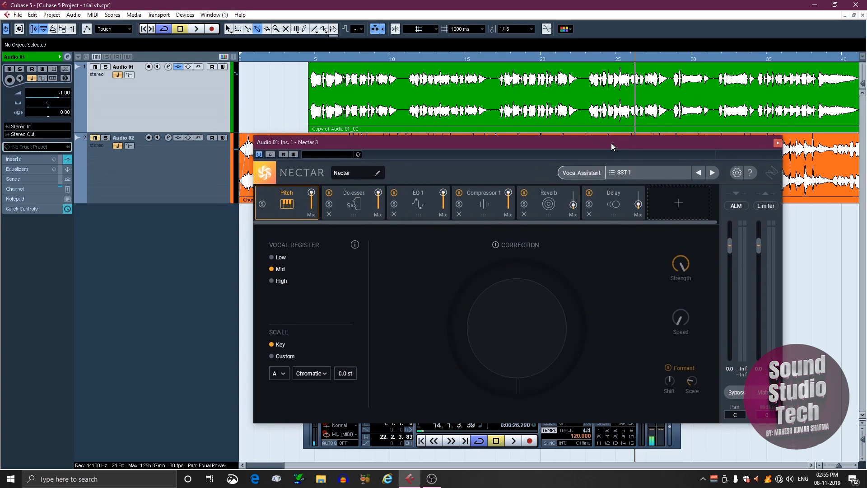